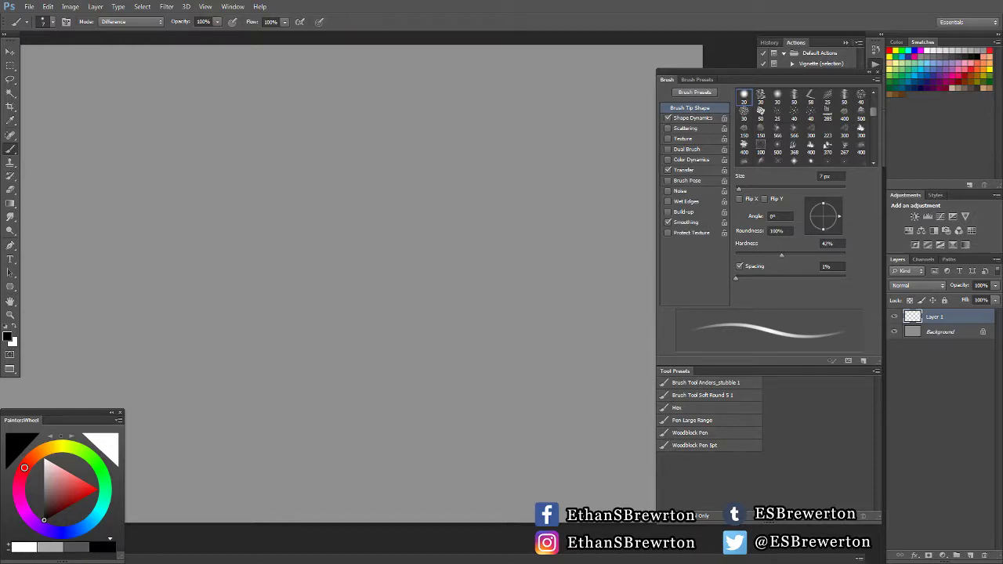
- Load the hard round 20 px Pen Large Range brush preset and nudge the canvas view
left_click(716, 420)
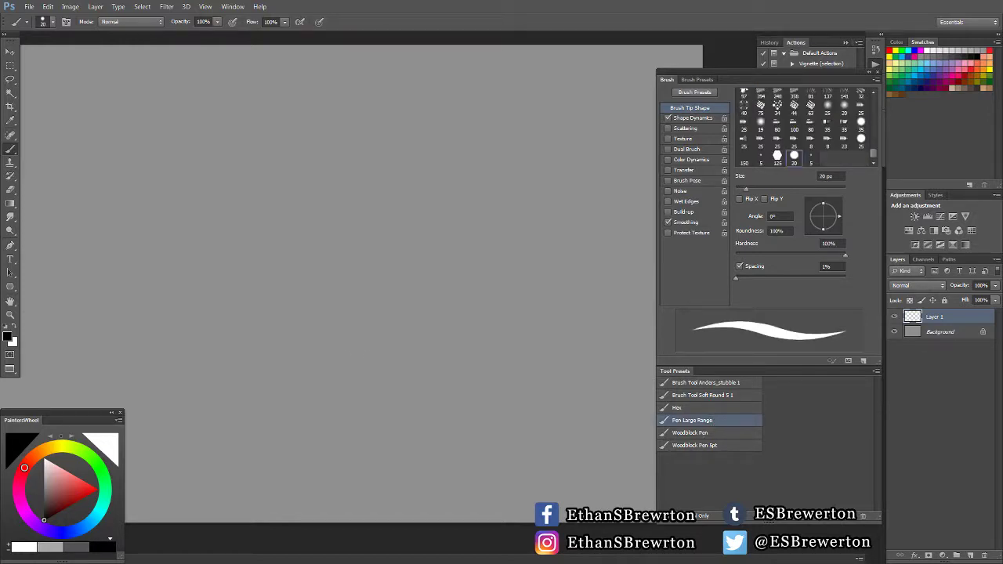
left_click_drag(315, 320, 358, 323)
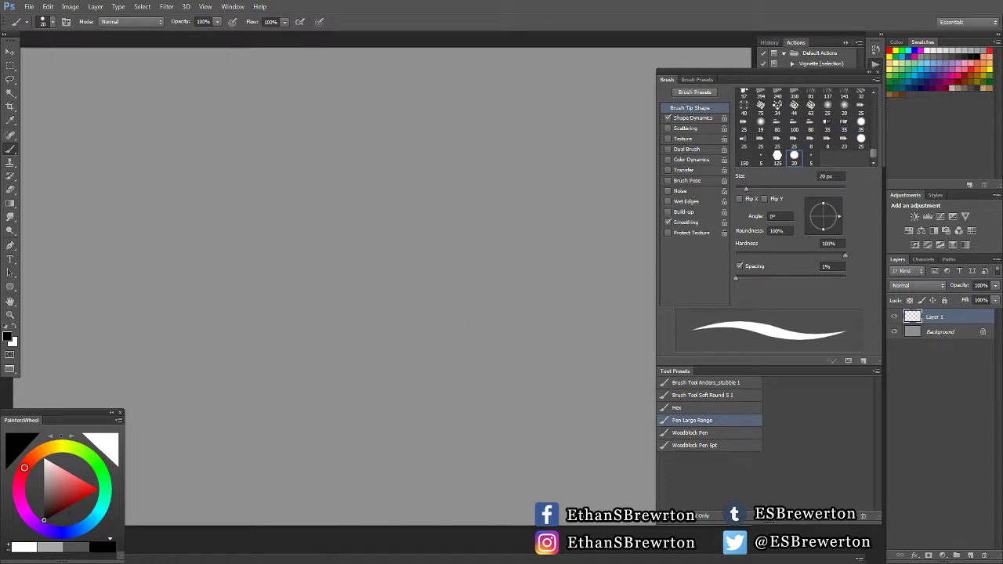
- Shrink the brush to 9 px and paint a tall black rectangle
left_click_drag(369, 219, 455, 282)
key("ctrl+z")
key("bracketleft")
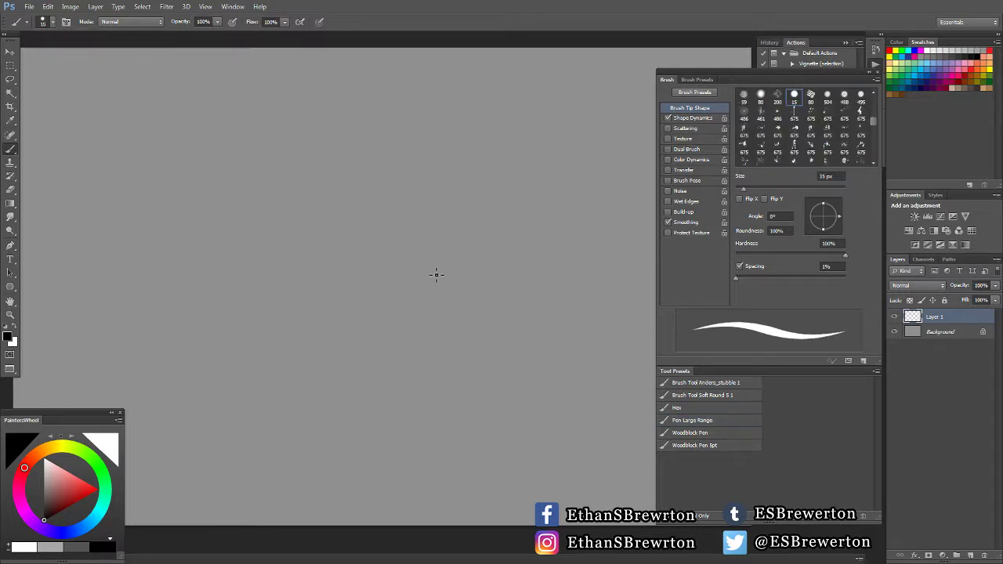
key("comma")
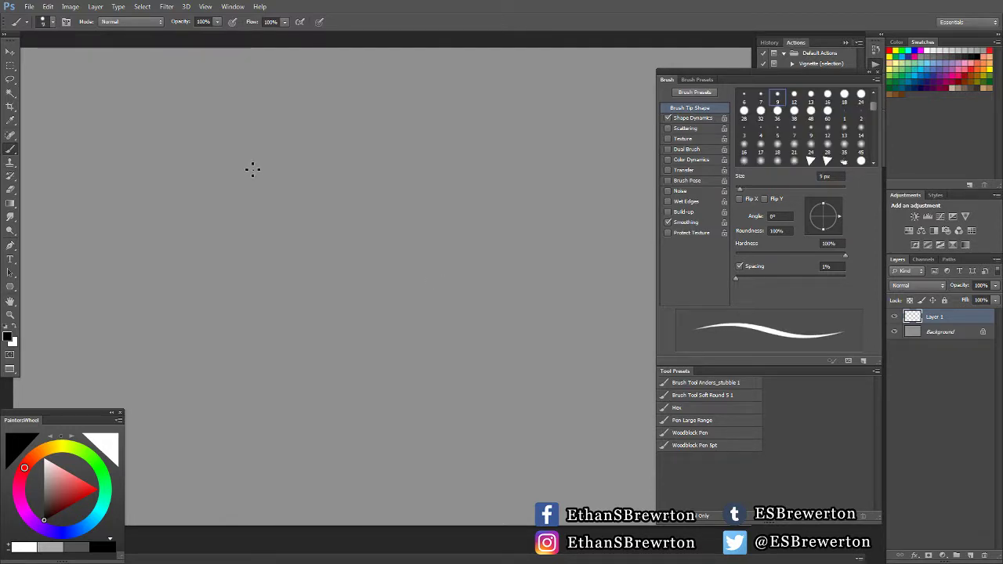
left_click_drag(250, 165, 397, 166)
mouse_move(251, 171)
left_mouse_down()
mouse_move(253, 411)
mouse_move(359, 416)
mouse_move(397, 416)
mouse_move(408, 171)
mouse_move(396, 407)
left_mouse_up()
key("ctrl+z")
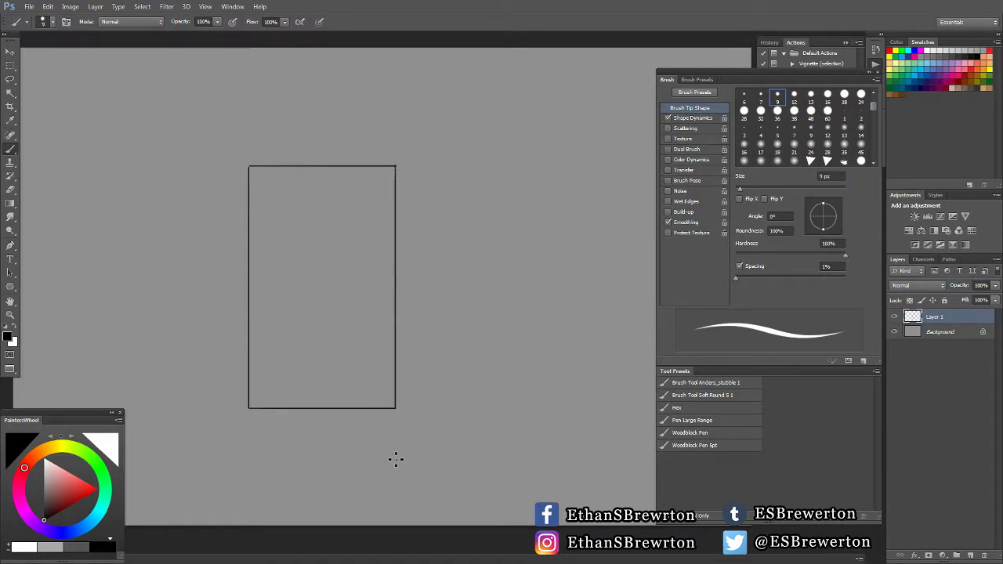
- Switch to red with Shape Dynamics off and draw the top-left to bottom-right diagonal
left_click_drag(75, 495, 102, 491)
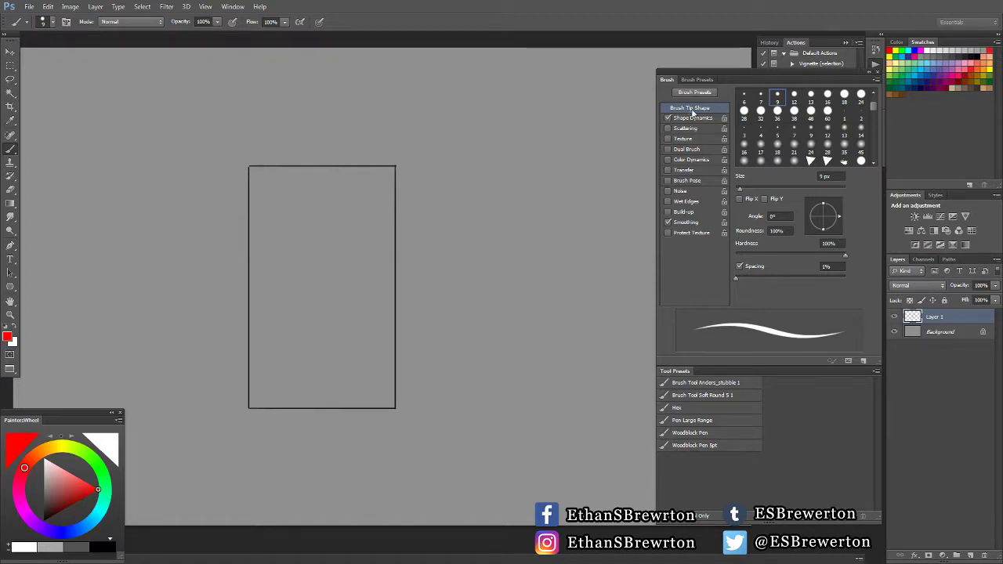
left_click(668, 118)
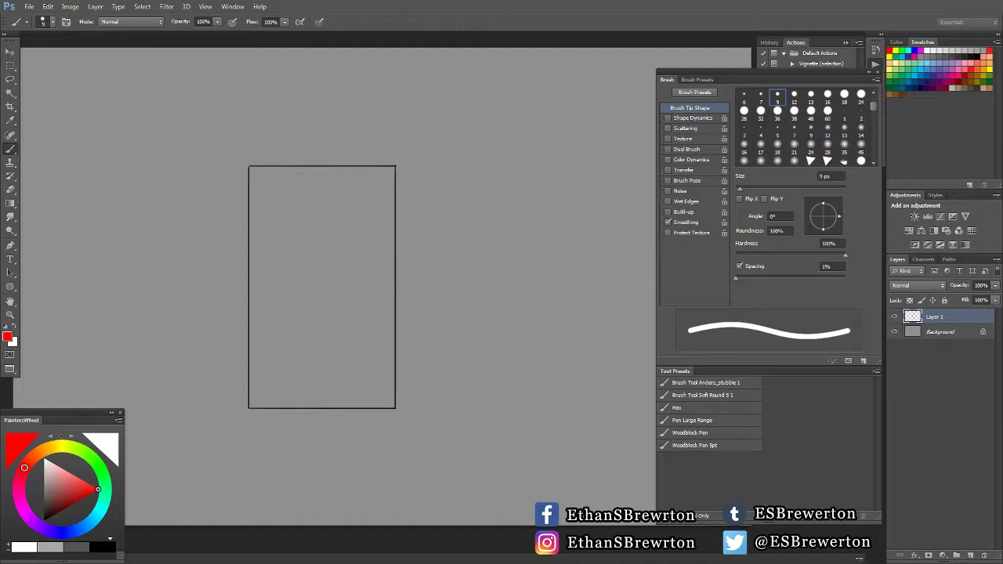
left_click(248, 166)
left_click(395, 407, "shift")
key("ctrl+z")
left_click(395, 407, "shift")
key("ctrl+z")
key("ctrl+alt+z")
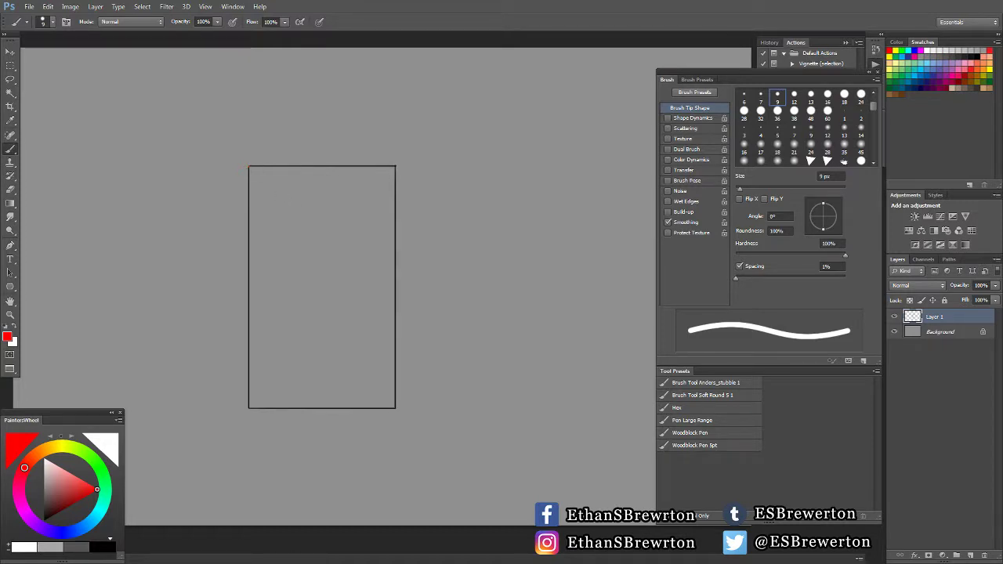
left_click(395, 407, "shift")
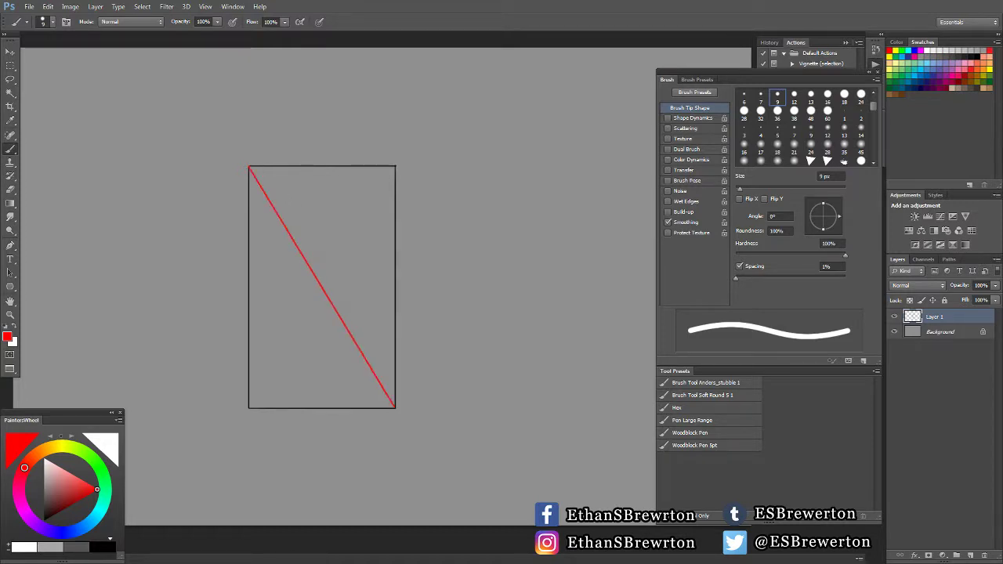
- Draw the bottom-left to top-right red diagonal and mark where the diagonals cross
left_click(250, 407)
left_click(396, 167, "shift")
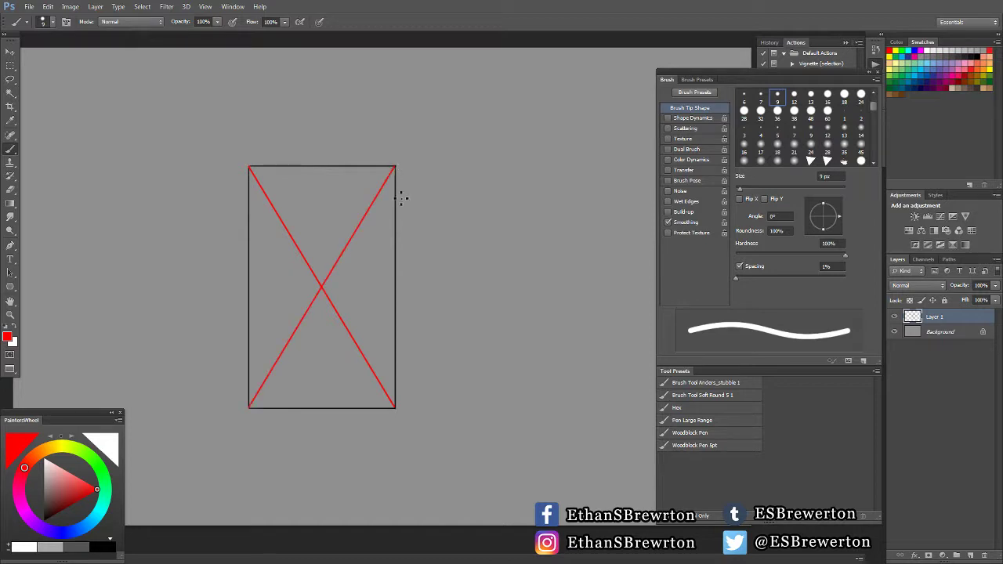
left_click_drag(319, 289, 335, 285)
- Remove the crossing mark, desaturate the red diagonals with Hue/Saturation, and sample the muted red
key("ctrl+z")
key("i")
key("ctrl+u")
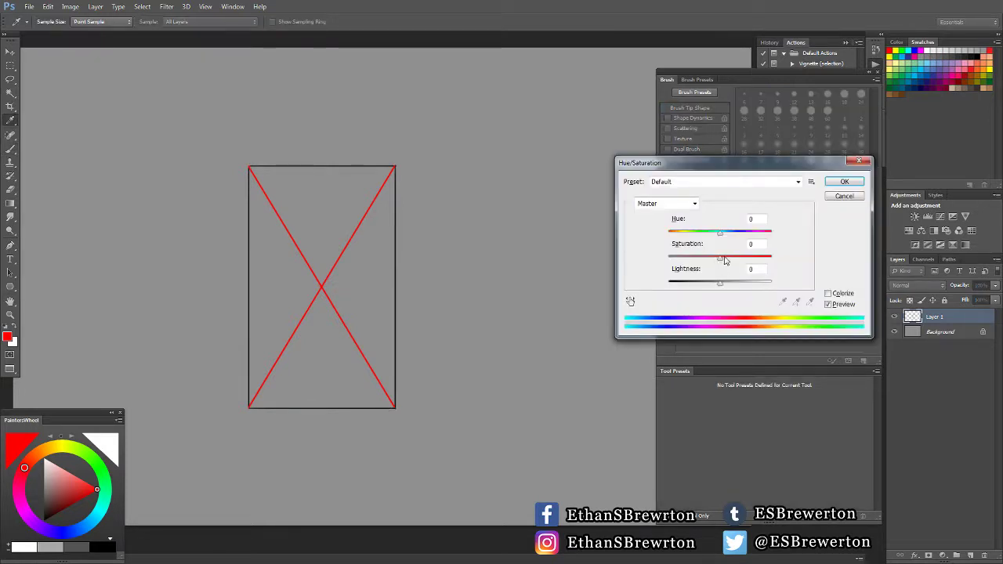
left_click_drag(720, 257, 689, 262)
left_click(844, 196)
key("b")
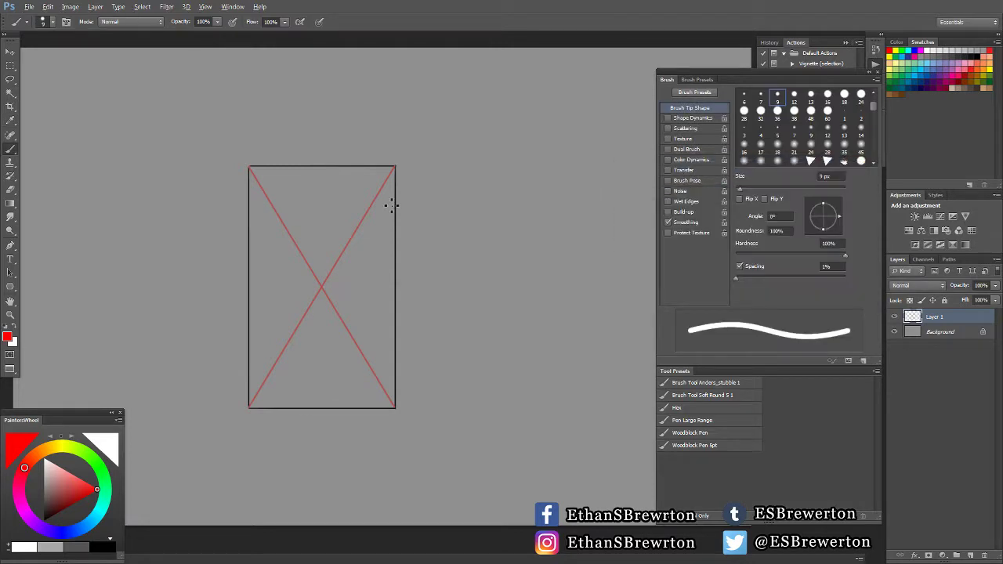
left_click(377, 195, "alt")
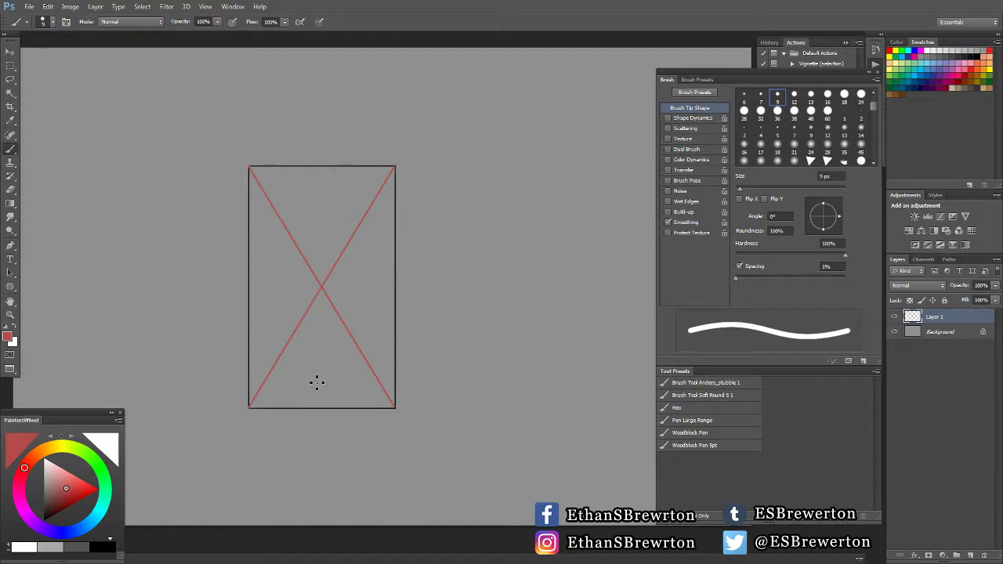
- Change the paint colour to dark green in the PaintersWheel
left_click(67, 534)
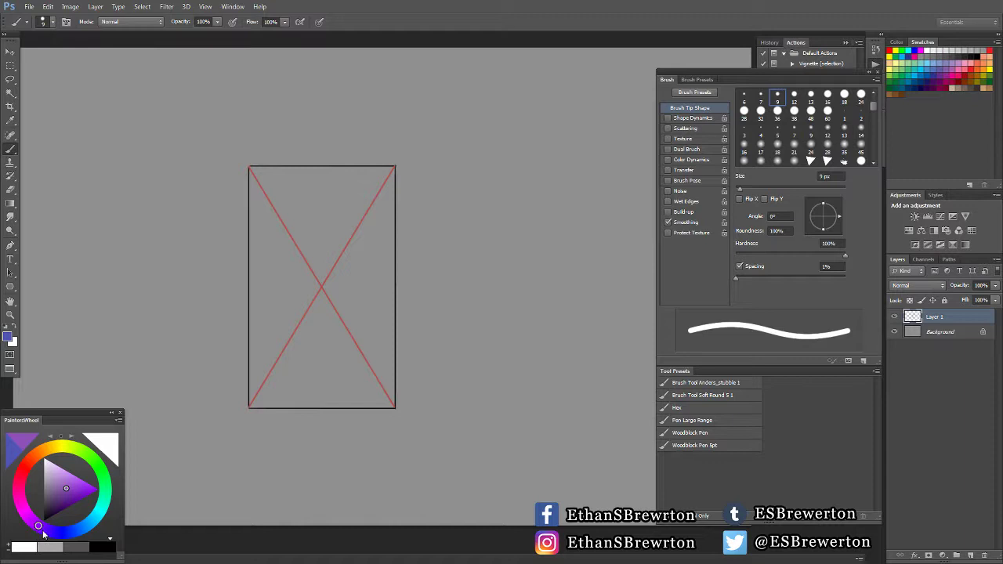
left_click(79, 531)
mouse_move(78, 531)
left_mouse_down()
mouse_move(104, 479)
mouse_move(58, 503)
left_mouse_up()
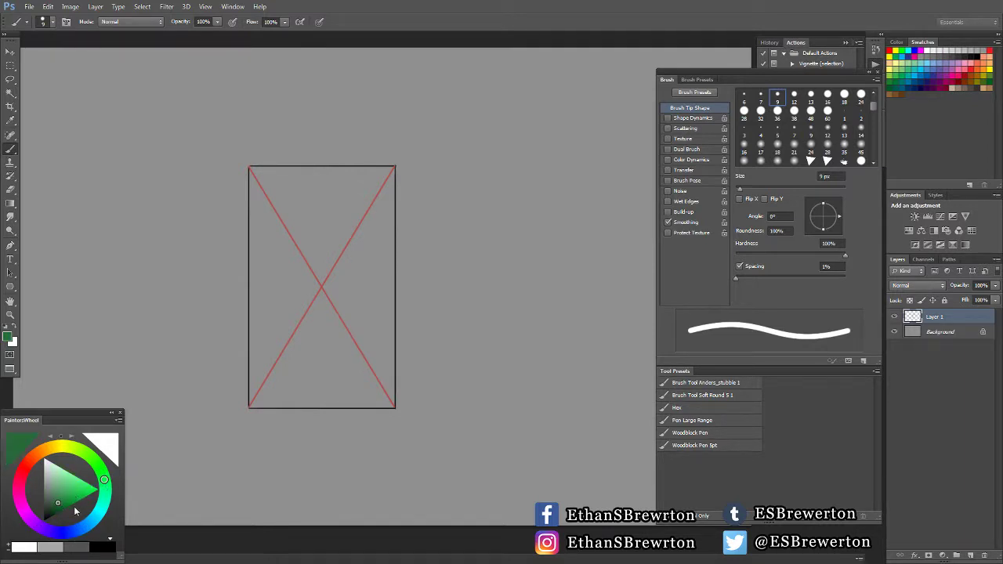
- On a new layer, paint the green stepped bench outline from the rectangle's top to bottom edge
left_click(969, 554)
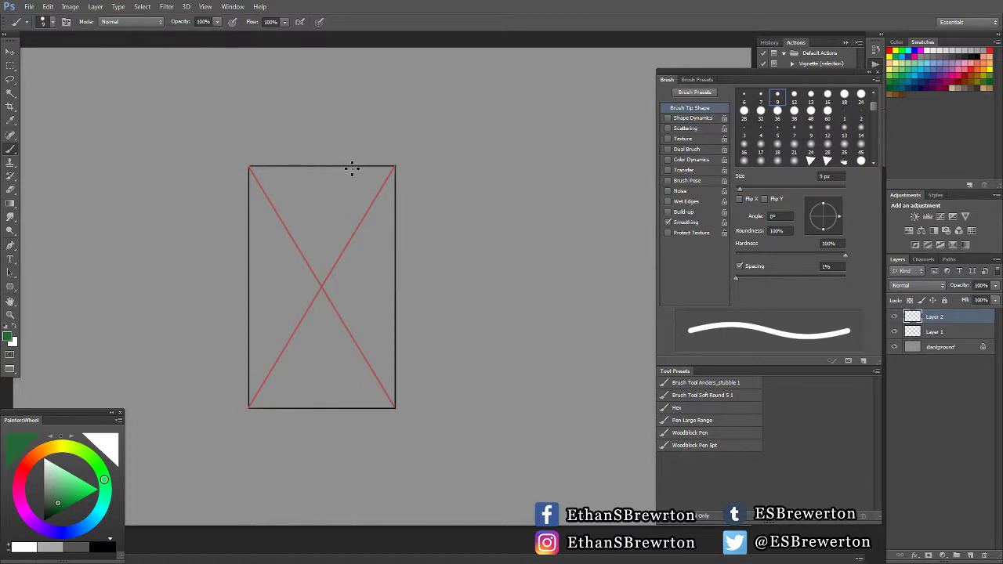
mouse_move(352, 166)
left_mouse_down()
mouse_move(355, 310)
mouse_move(270, 308)
mouse_move(270, 410)
left_mouse_up()
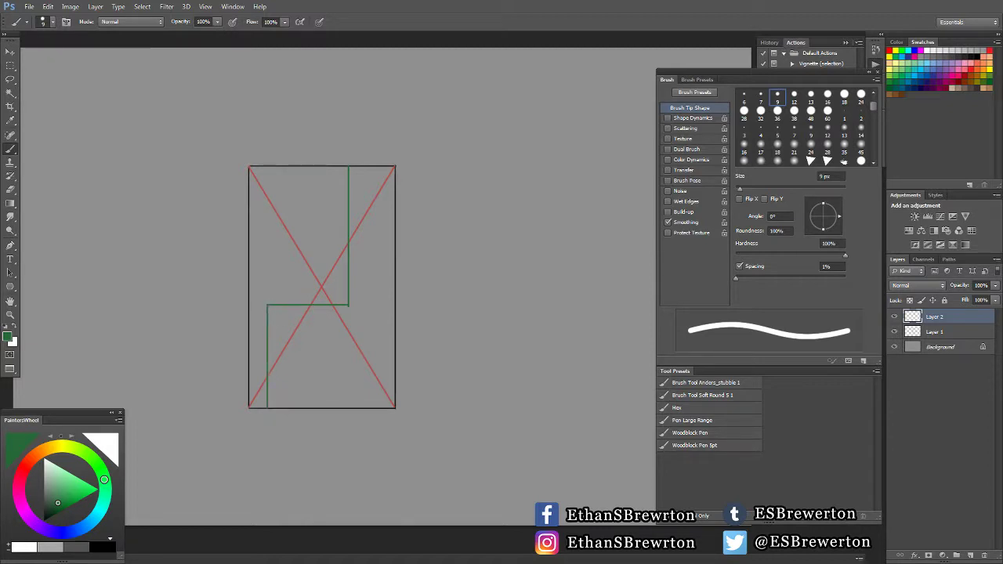
mouse_move(412, 260)
left_mouse_down()
mouse_move(470, 256)
mouse_move(510, 276)
mouse_move(466, 304)
mouse_move(461, 286)
mouse_move(415, 286)
mouse_move(412, 261)
left_mouse_up()
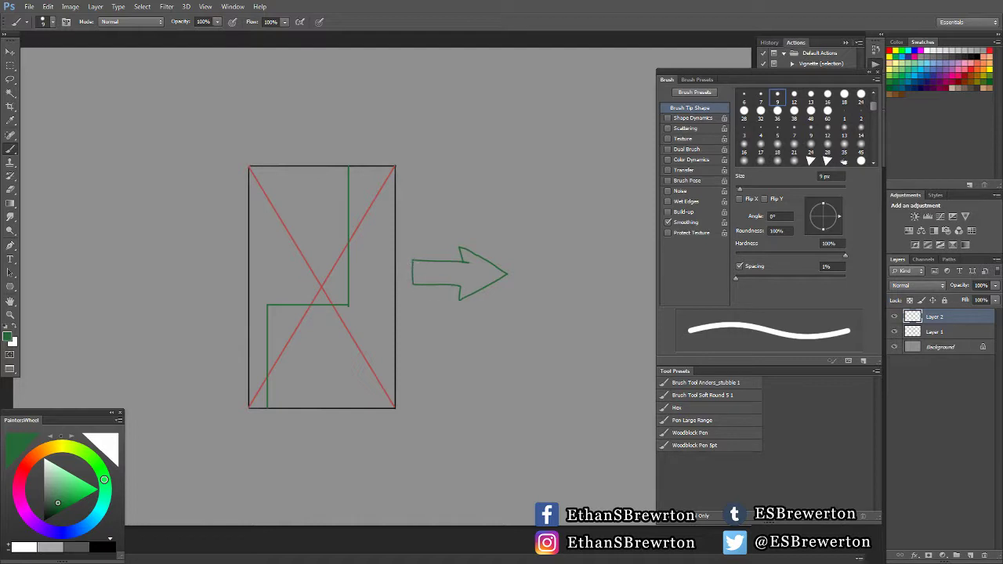
key("ctrl+z")
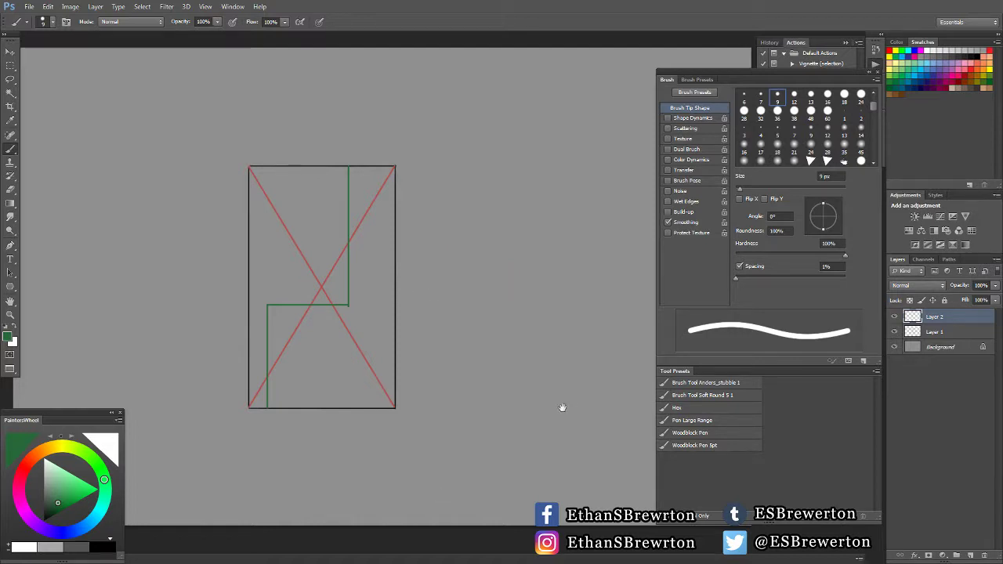
- Return to Layer 1 with black paint, trying and undoing two black lines
mouse_move(562, 405)
left_mouse_down()
mouse_move(487, 383)
mouse_move(501, 381)
left_mouse_up()
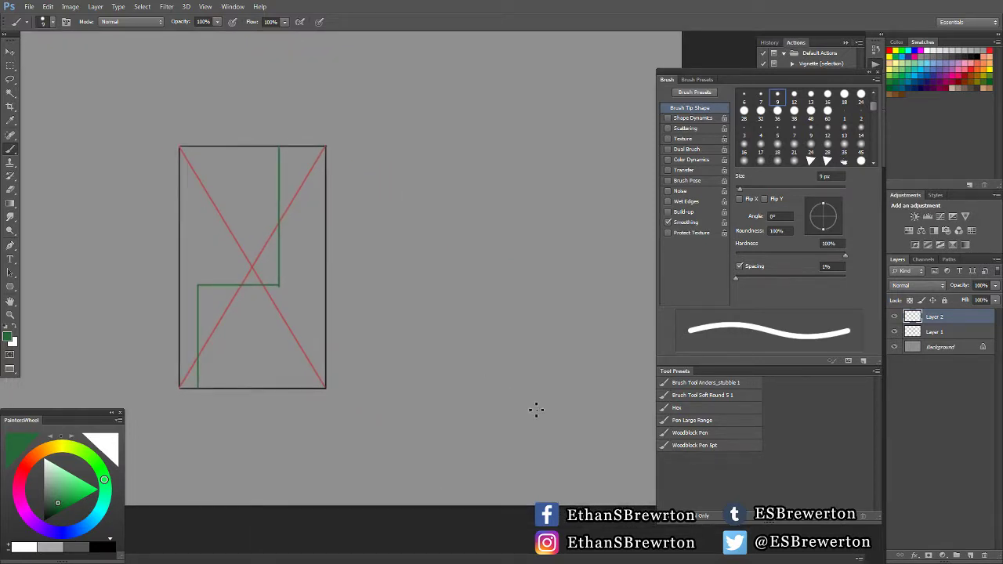
left_click_drag(419, 347, 441, 359)
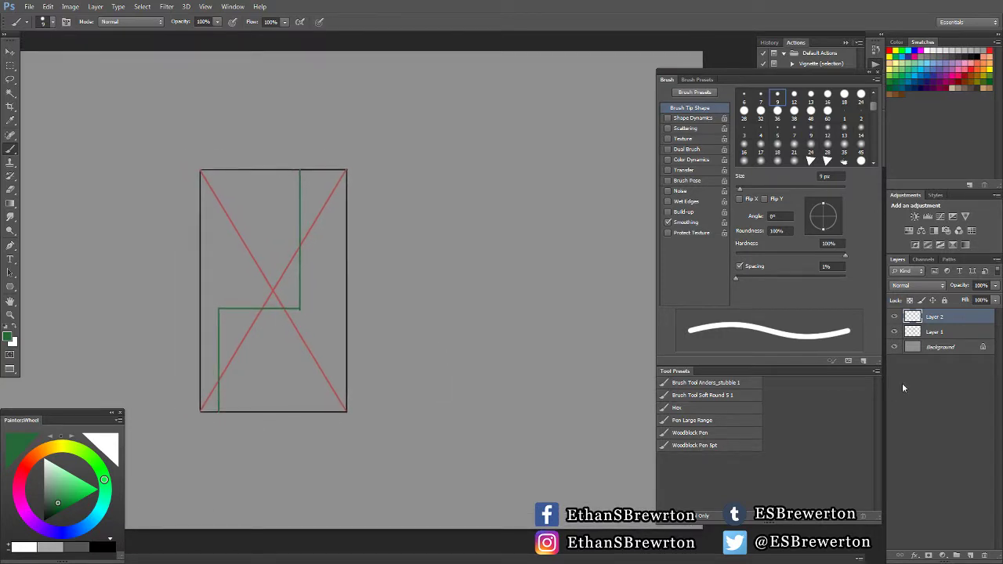
left_click(924, 331)
key("d")
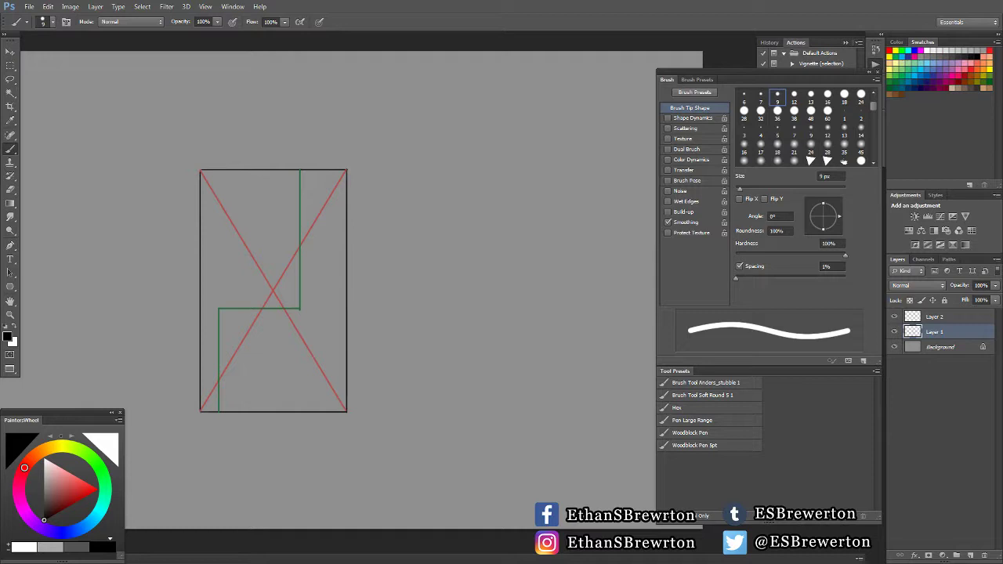
left_click_drag(209, 381, 213, 409)
key("ctrl+z")
left_click_drag(347, 169, 502, 169)
key("ctrl+z")
- Add a new layer and set the paint colour to olive
left_click(970, 554)
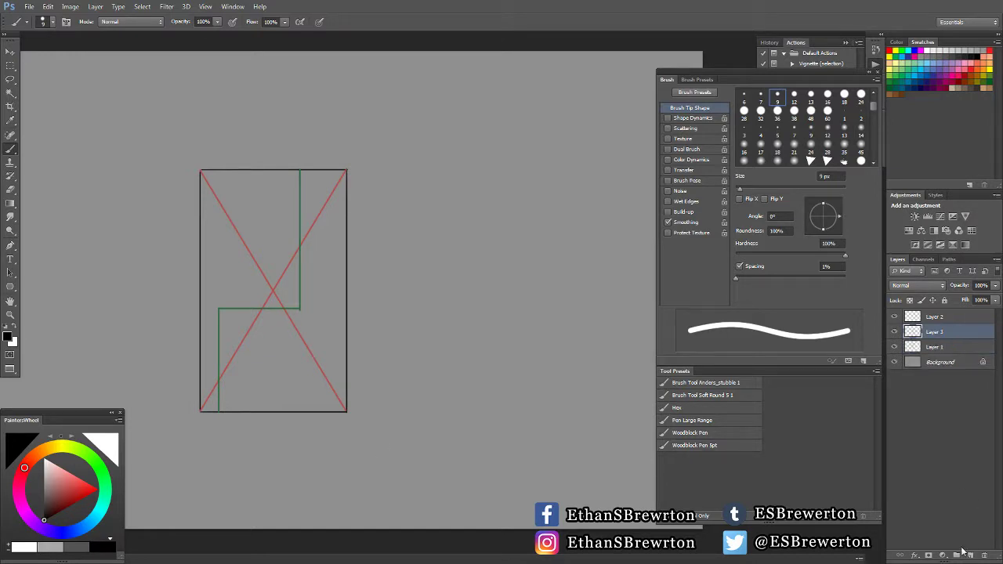
left_click(62, 445)
left_click_drag(66, 514, 68, 511)
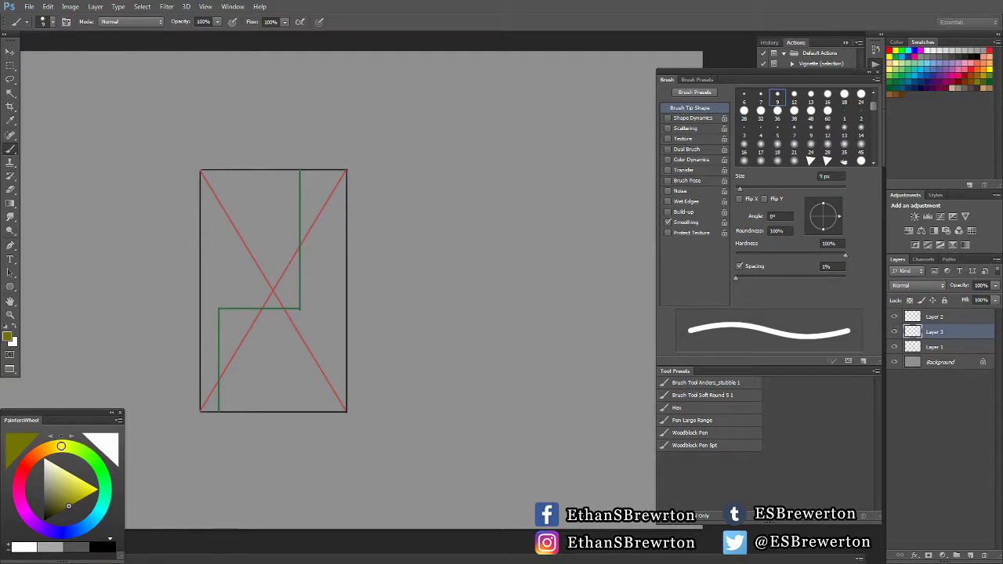
- Paint an olive horizontal line from the diagonals' crossing to the rectangle's right edge
left_click_drag(276, 293, 340, 288)
key("ctrl+z")
left_click_drag(276, 292, 347, 290)
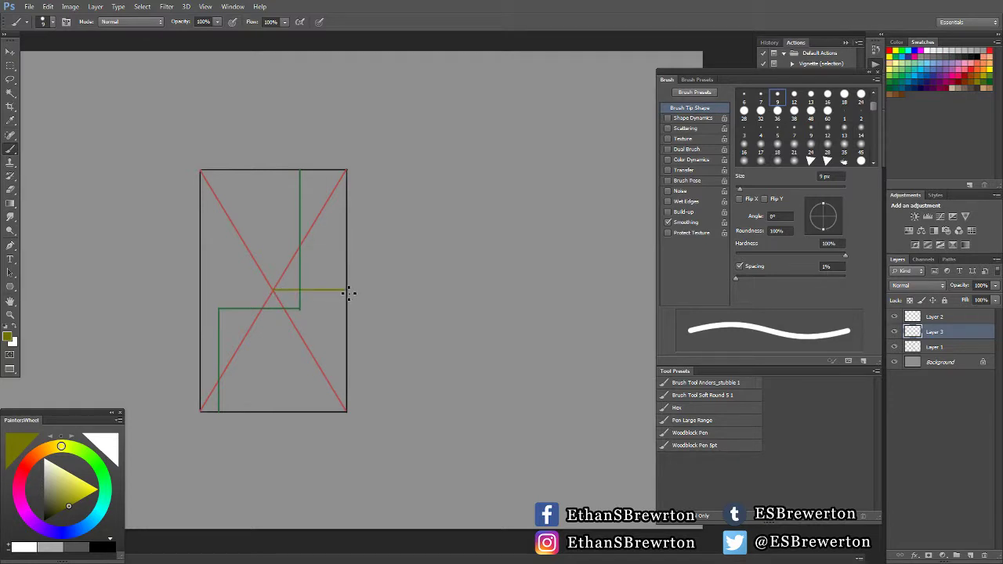
left_click(11, 287)
left_click(86, 324)
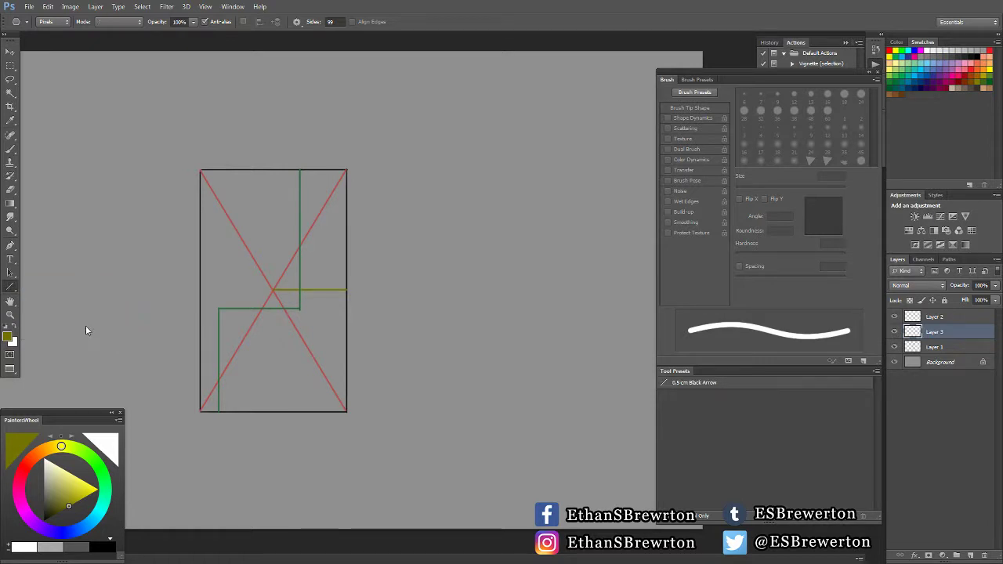
- In Pixels mode, draw an olive diagonal from the rectangle's top-left corner past the bench
left_click(69, 25)
left_click(72, 37)
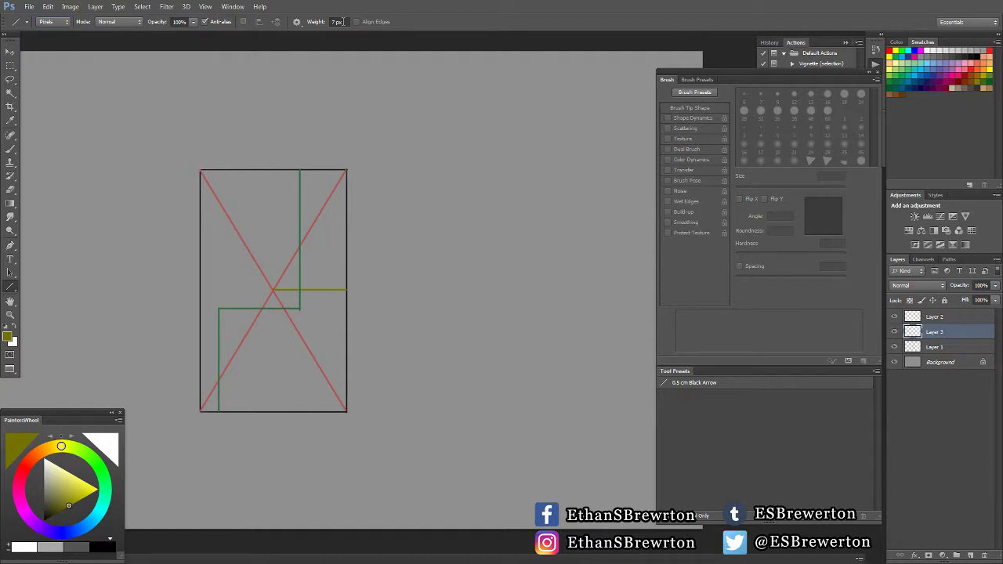
left_click_drag(201, 169, 510, 425)
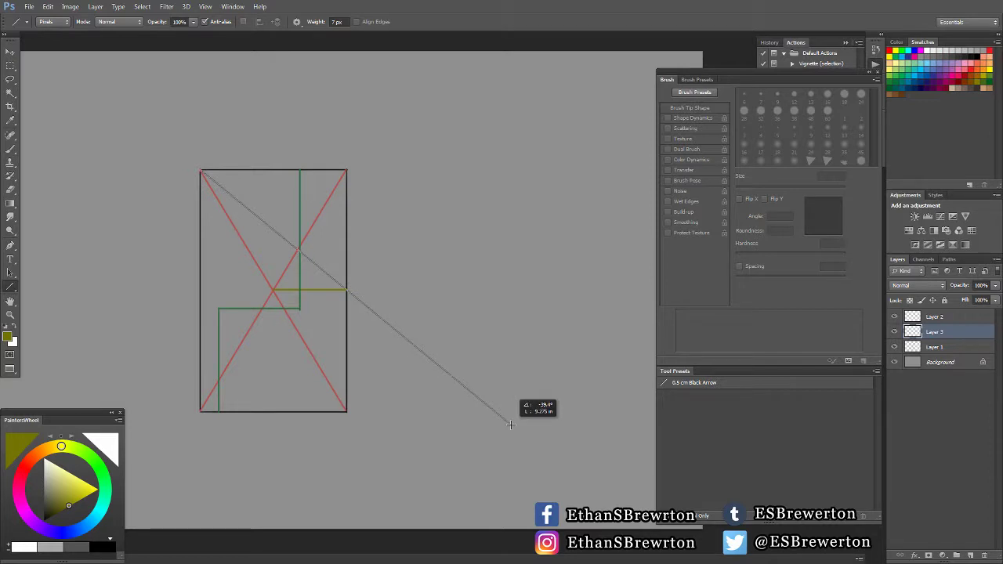
left_click_drag(510, 425, 510, 424)
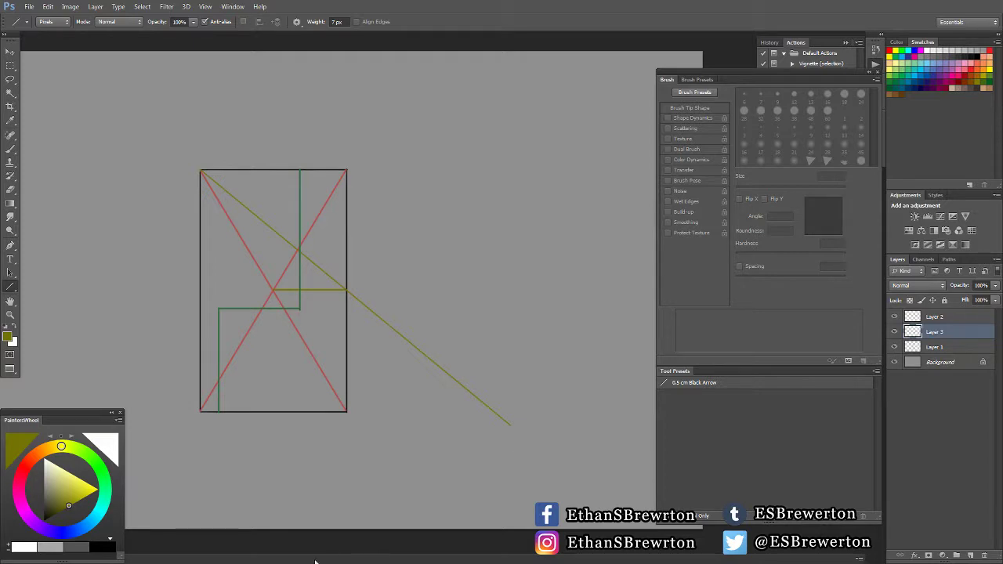
- In black, extend the top and bottom edges right and close a second box with a vertical edge
key("d")
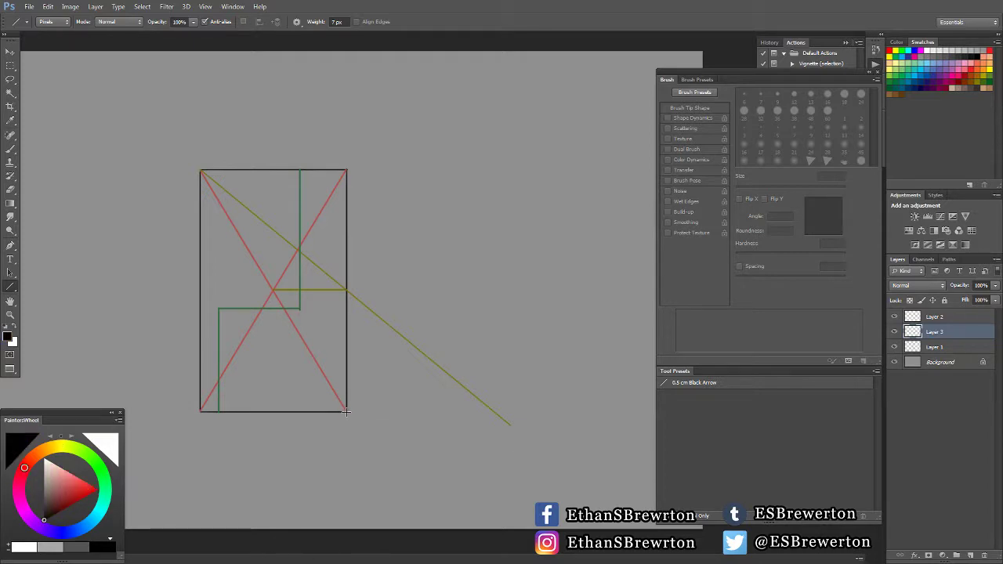
left_click_drag(346, 411, 538, 410)
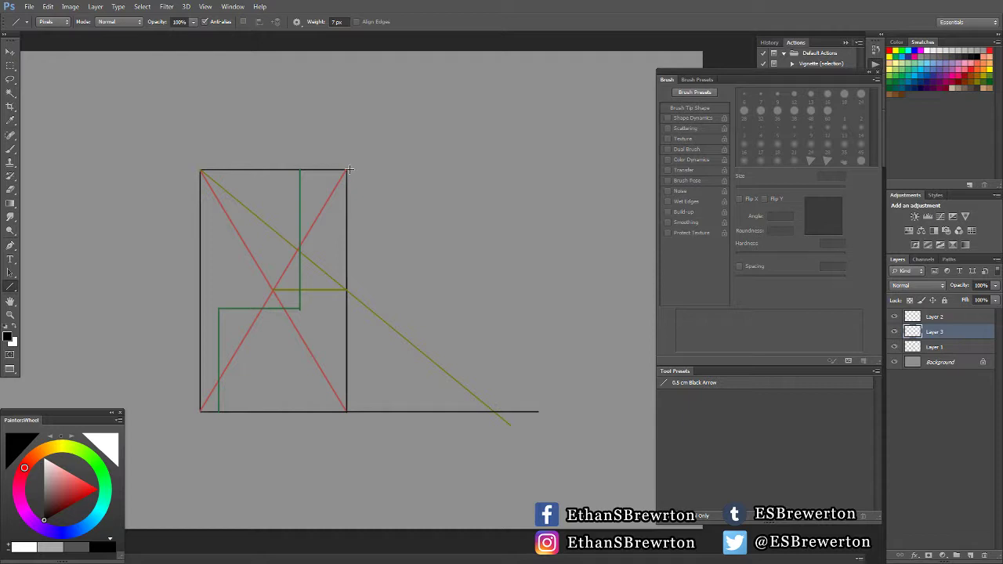
left_click_drag(347, 169, 535, 169)
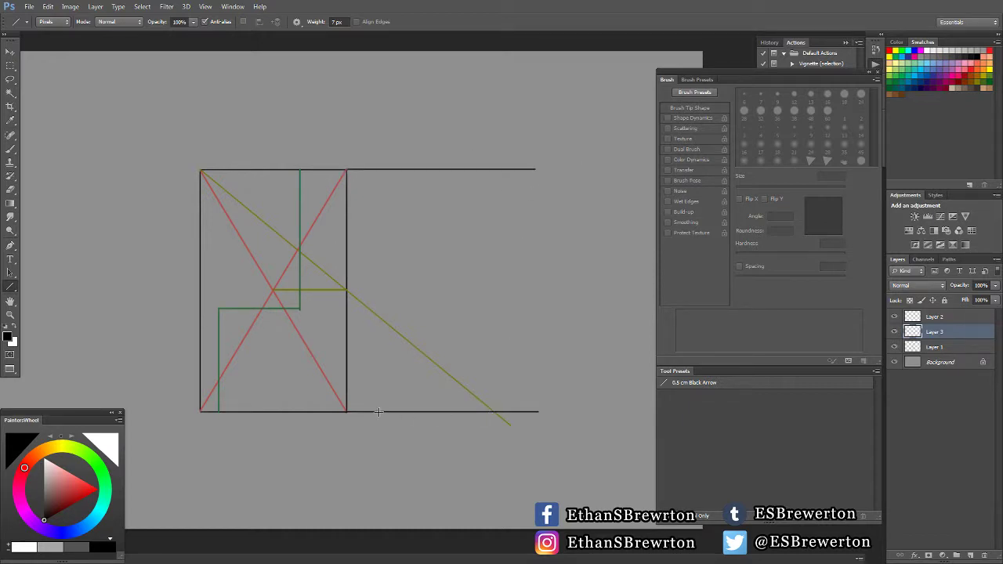
left_click_drag(494, 410, 492, 174)
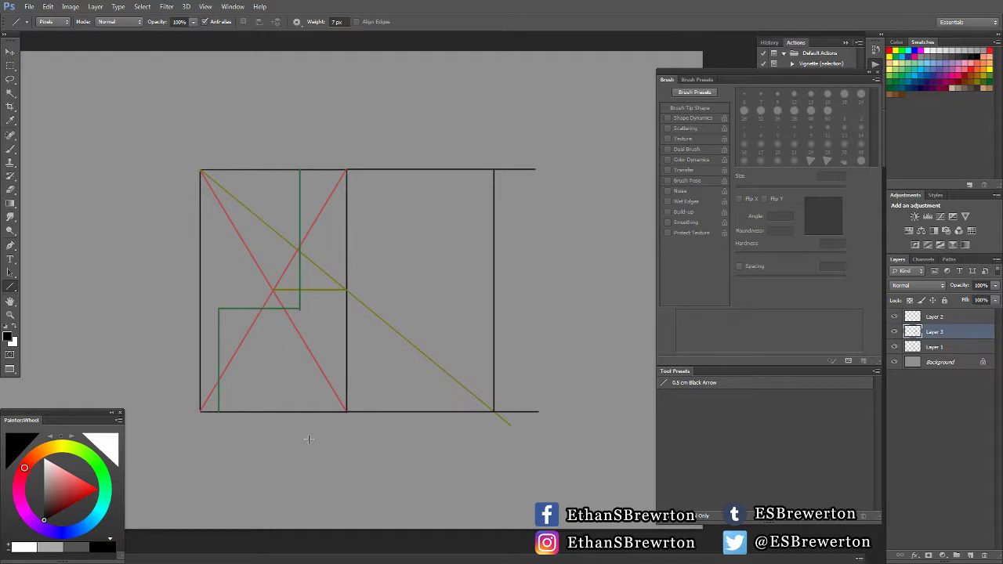
- Sample the red diagonal and draw two crossing red diagonals in the right-hand box
left_click(893, 347)
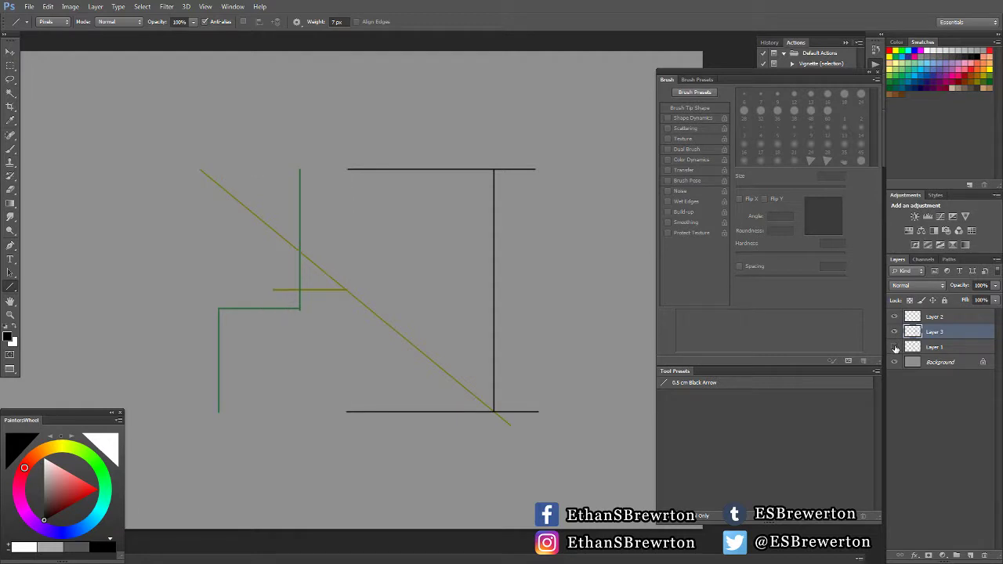
left_click(894, 347)
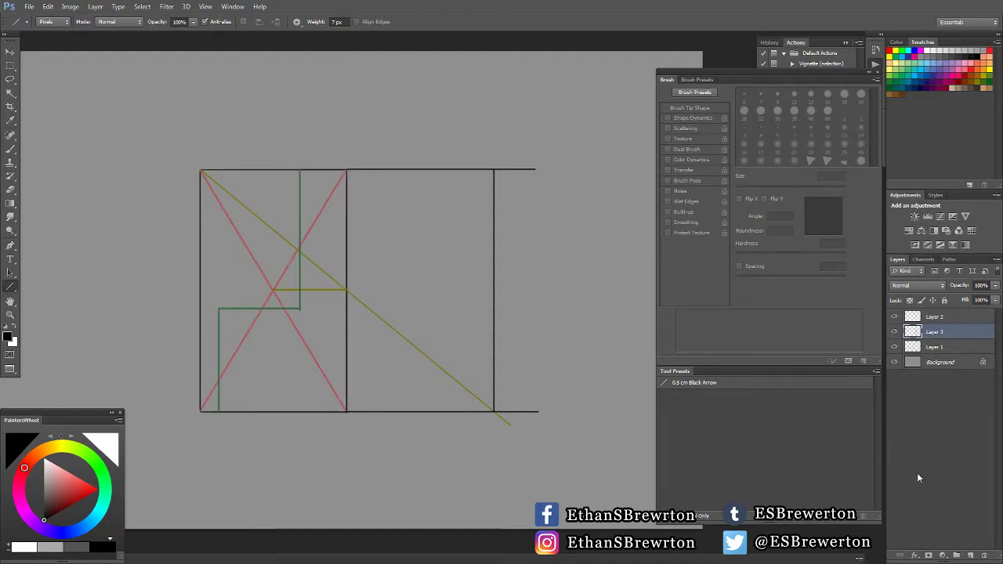
left_click(280, 276, "alt")
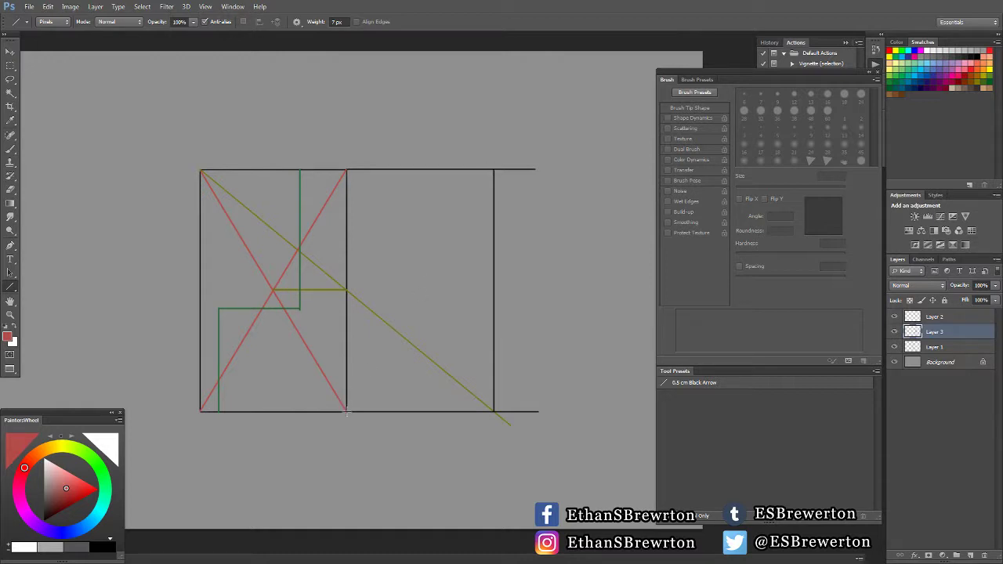
left_click_drag(345, 407, 492, 170)
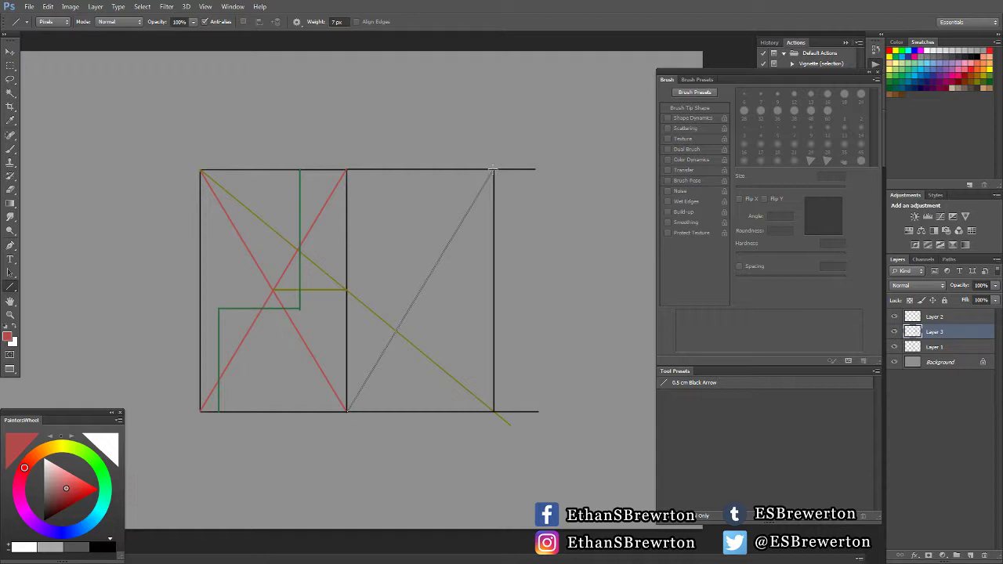
left_click_drag(347, 170, 493, 410)
left_click_drag(345, 290, 441, 291)
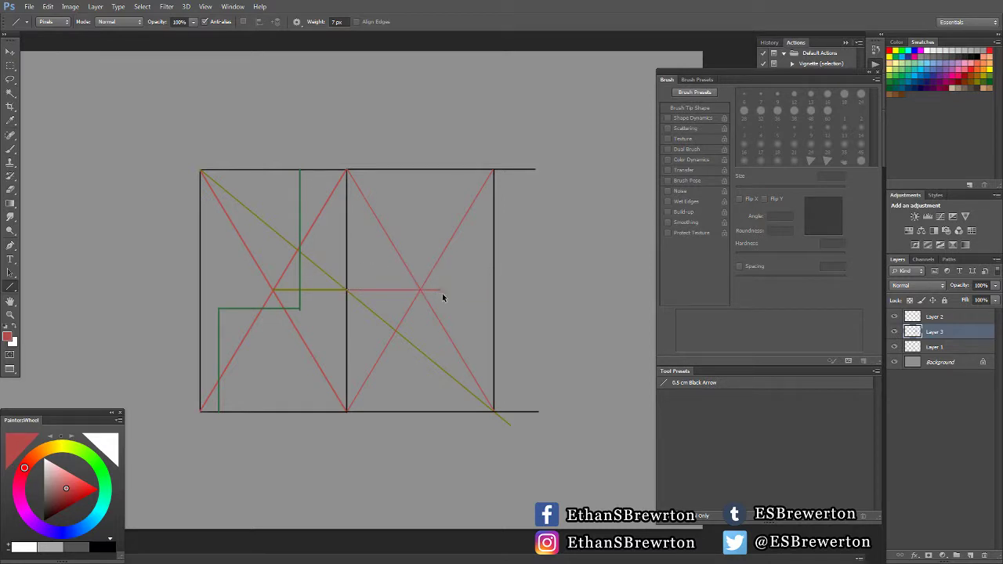
key("ctrl+z")
- Draw three purple horizontal guides from the green bench corners to the right box's diagonal
left_click(300, 292, "alt")
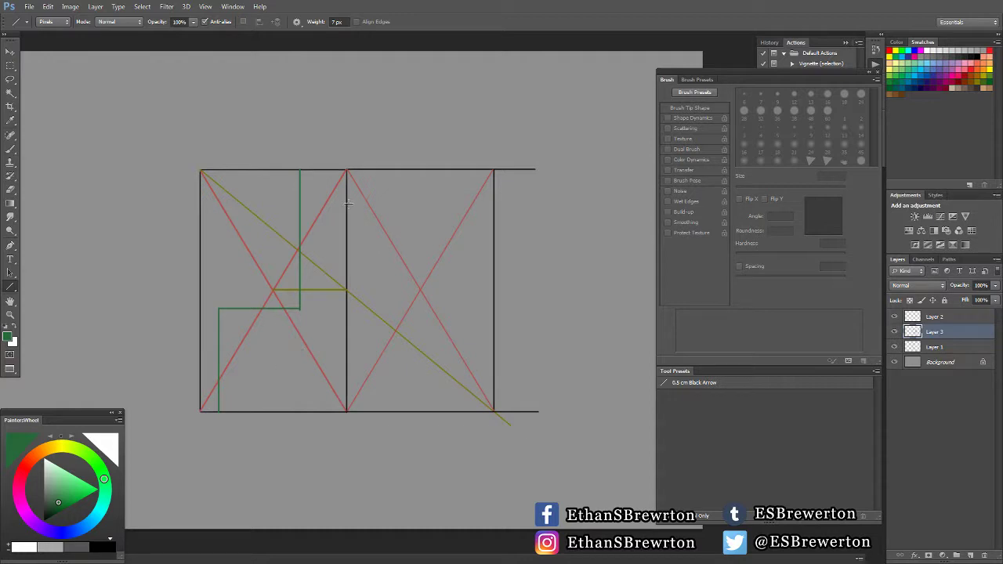
left_click(33, 509)
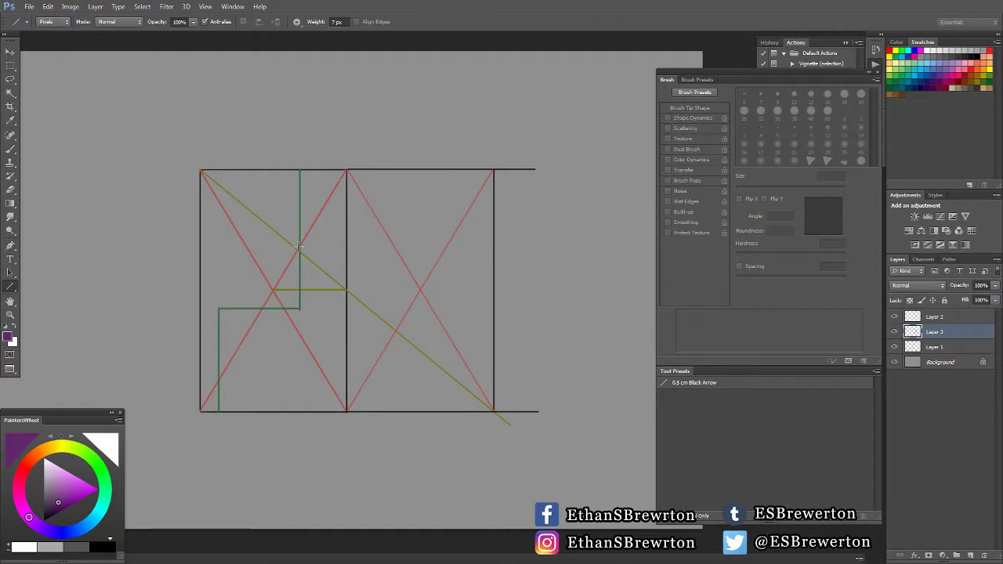
left_click_drag(299, 246, 445, 245)
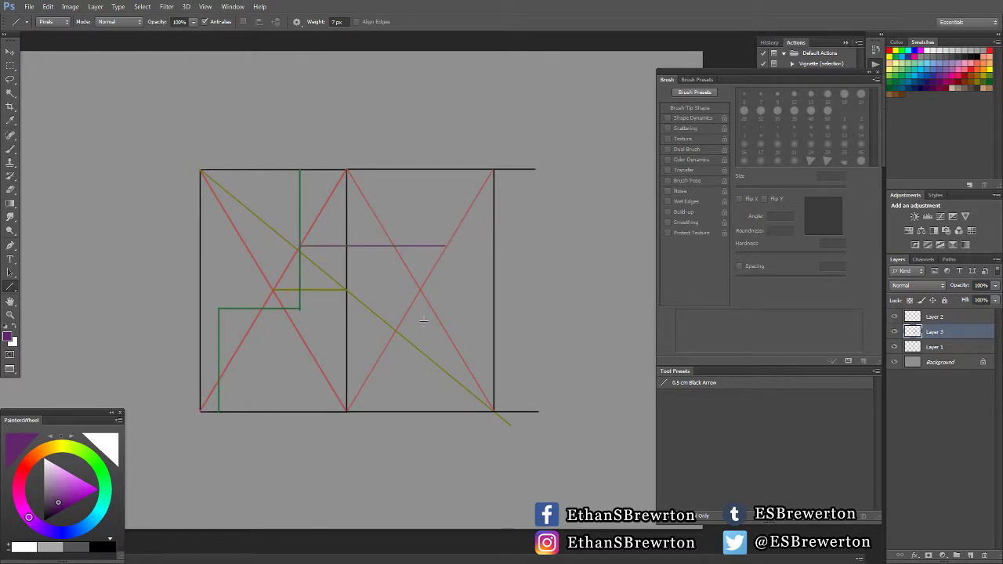
key("ctrl+z")
left_click_drag(299, 246, 445, 248)
left_click_drag(299, 308, 432, 307)
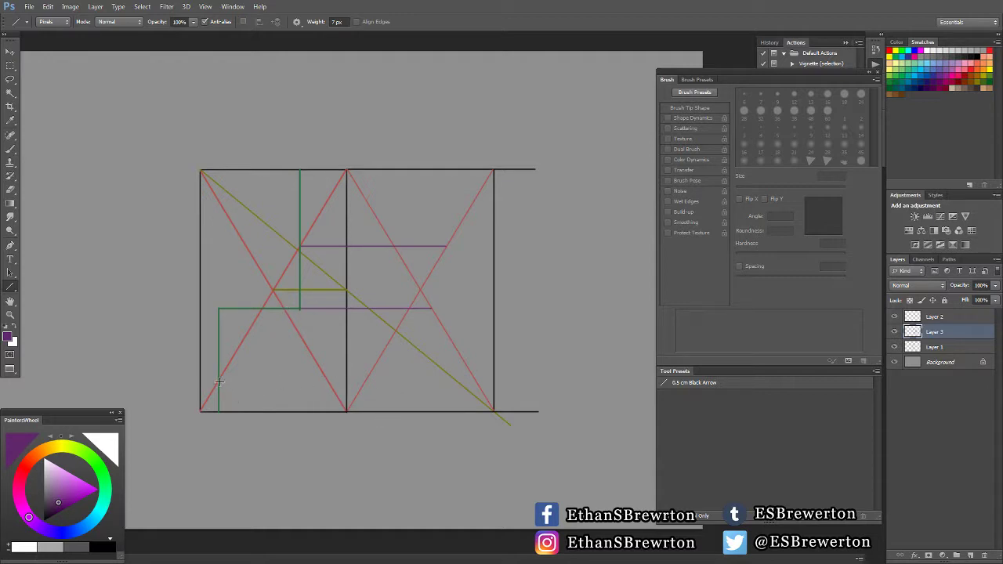
left_click_drag(218, 382, 365, 382)
- Resample the bench green and start a vertical green line, then cancel it
left_click(301, 291, "alt")
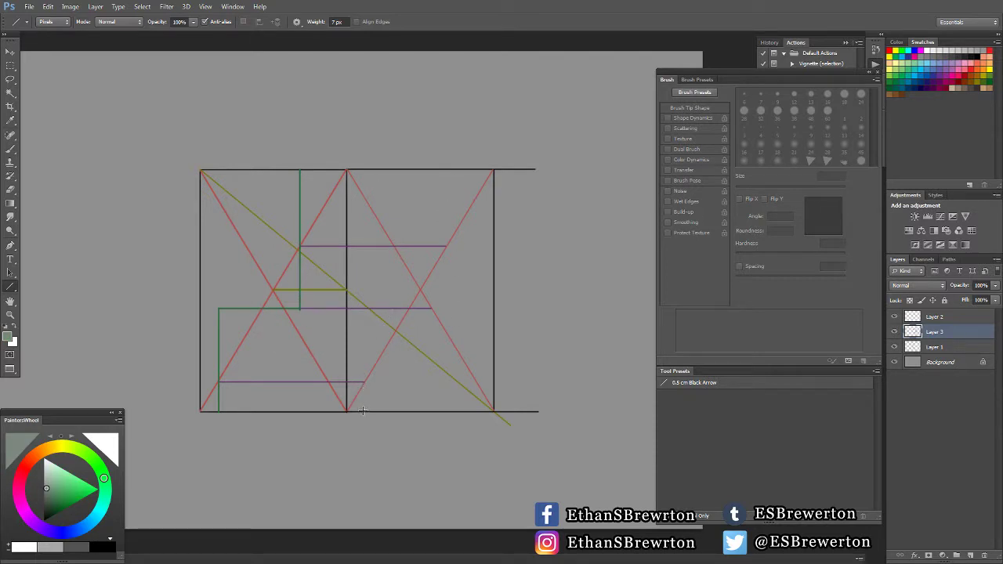
left_click_drag(363, 410, 364, 321)
key("Escape")
- Draw green lines in the right box: a leg from the bottom line and a vertical up to the top edge
left_click(280, 307, "alt")
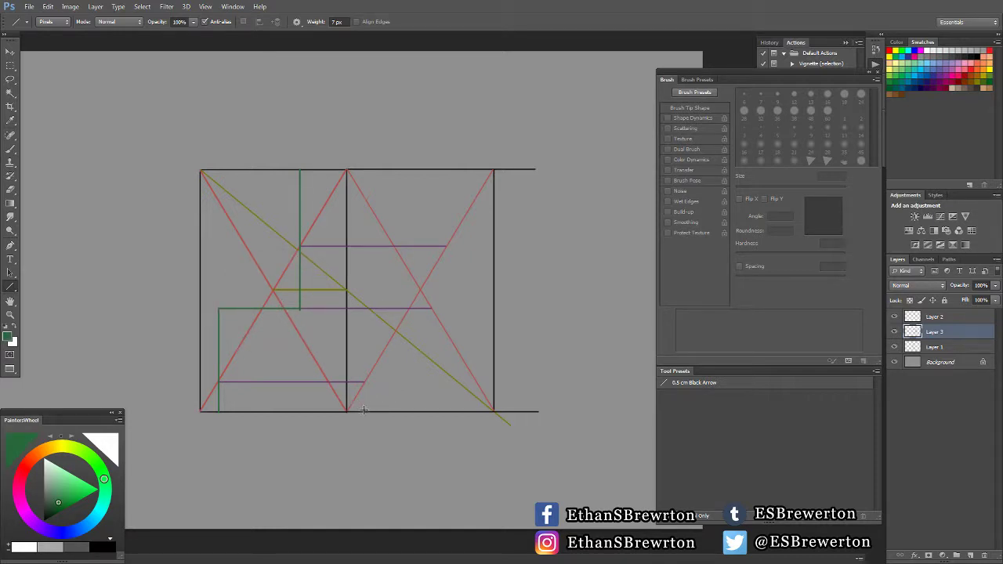
left_click_drag(364, 410, 448, 309)
left_click_drag(442, 308, 445, 220)
key("Escape")
left_click_drag(445, 308, 448, 167)
key("Escape")
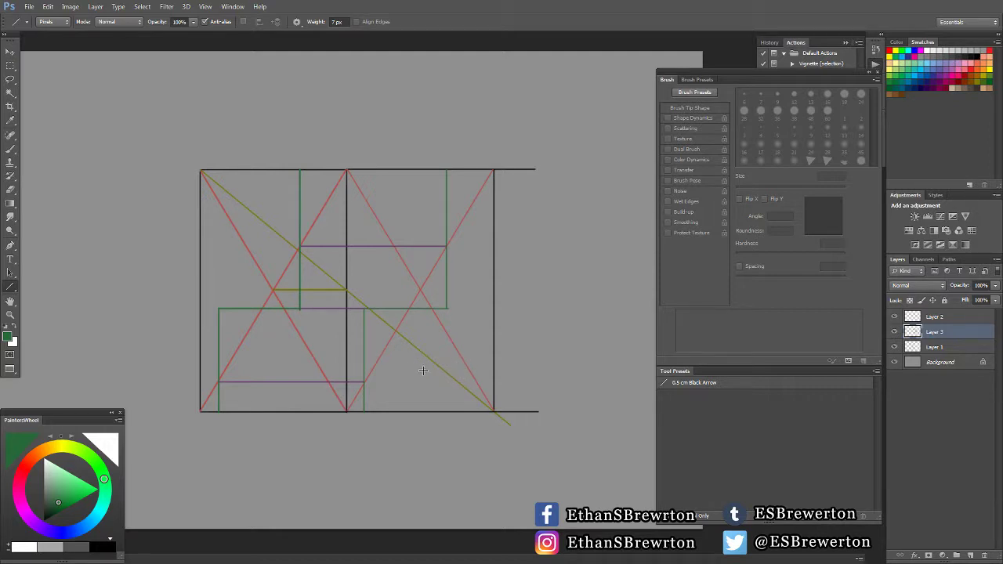
key("b")
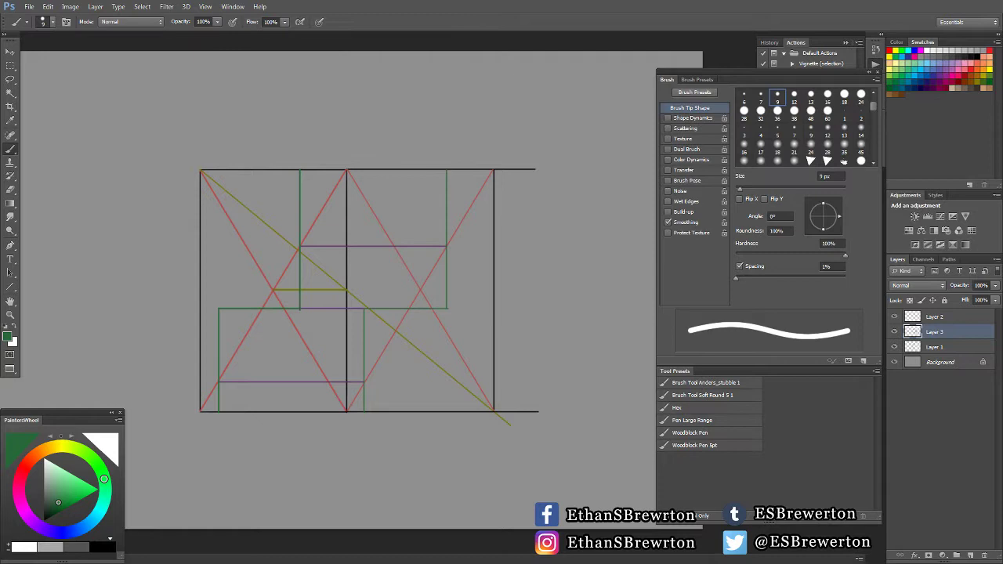
left_click_drag(437, 371, 292, 378)
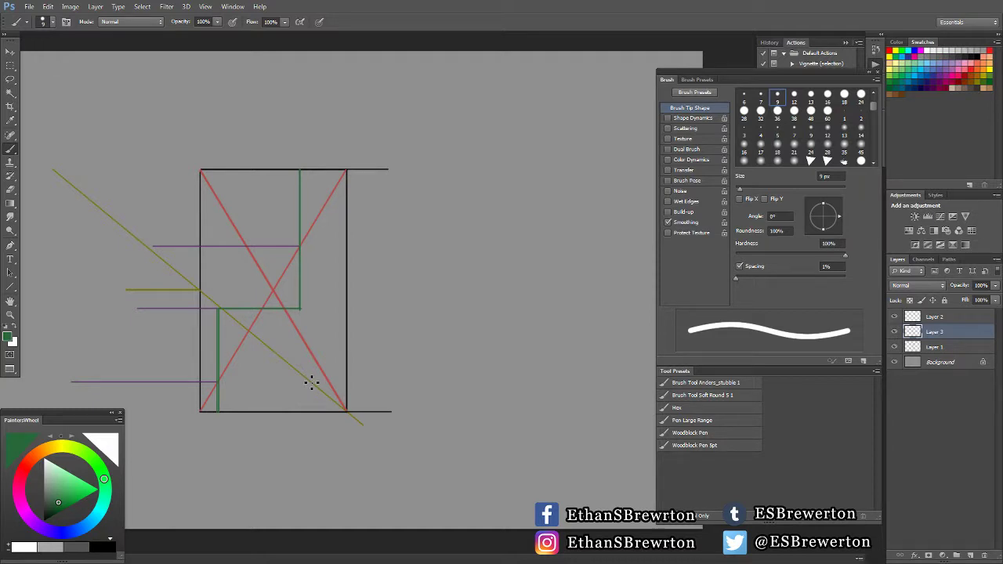
left_click_drag(312, 381, 455, 382)
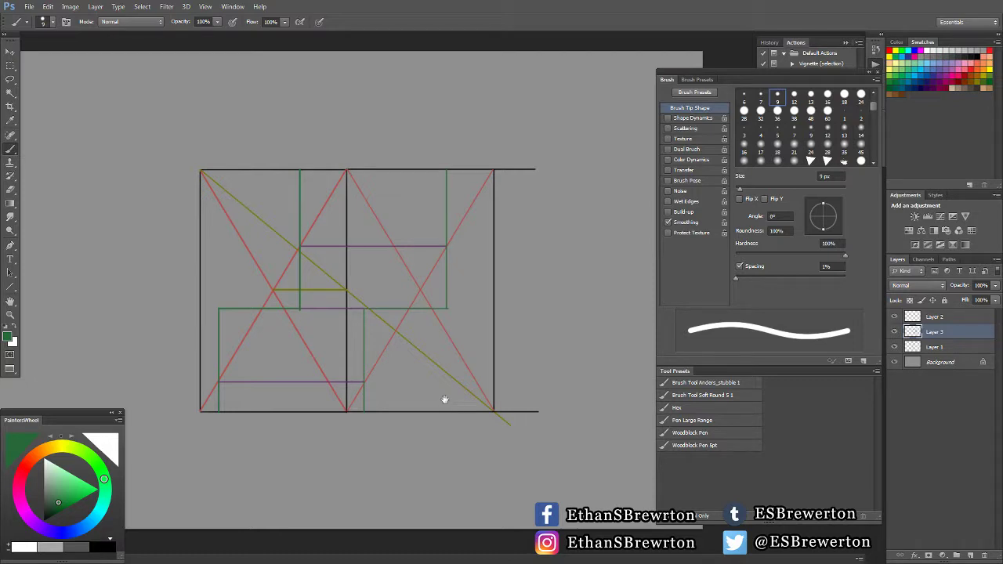
mouse_move(443, 402)
left_mouse_down()
mouse_move(486, 367)
mouse_move(537, 387)
mouse_move(389, 390)
left_mouse_up()
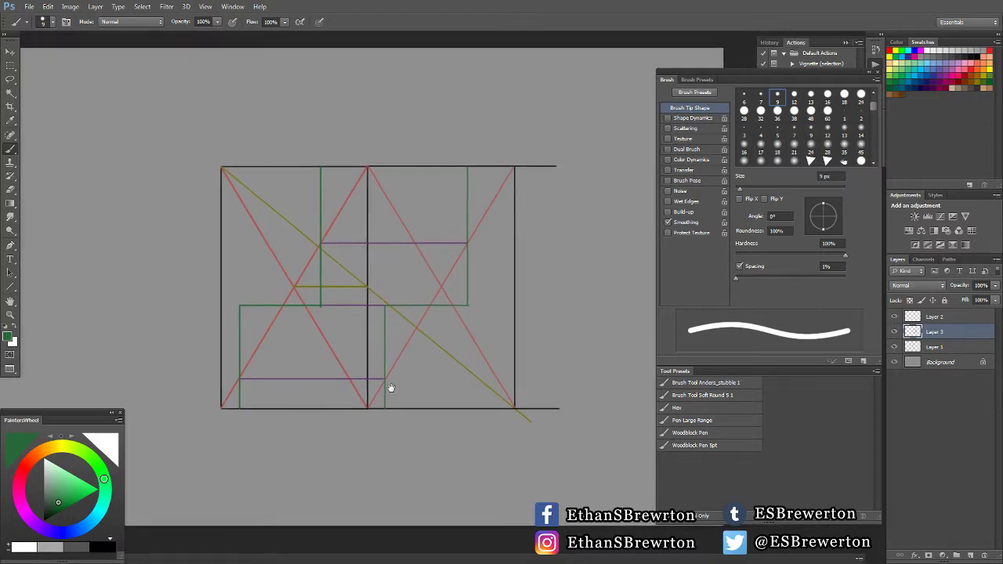
- Group the three sketch layers into Group 1, hide it, and add a new empty layer
left_click(940, 317, "shift")
left_click(940, 347, "shift")
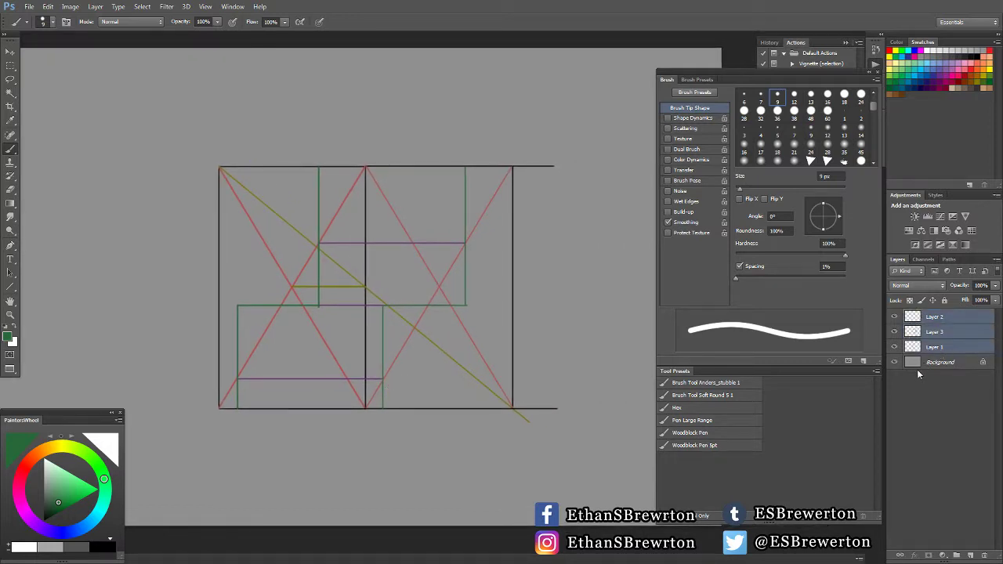
key("ctrl+g")
left_click(895, 315)
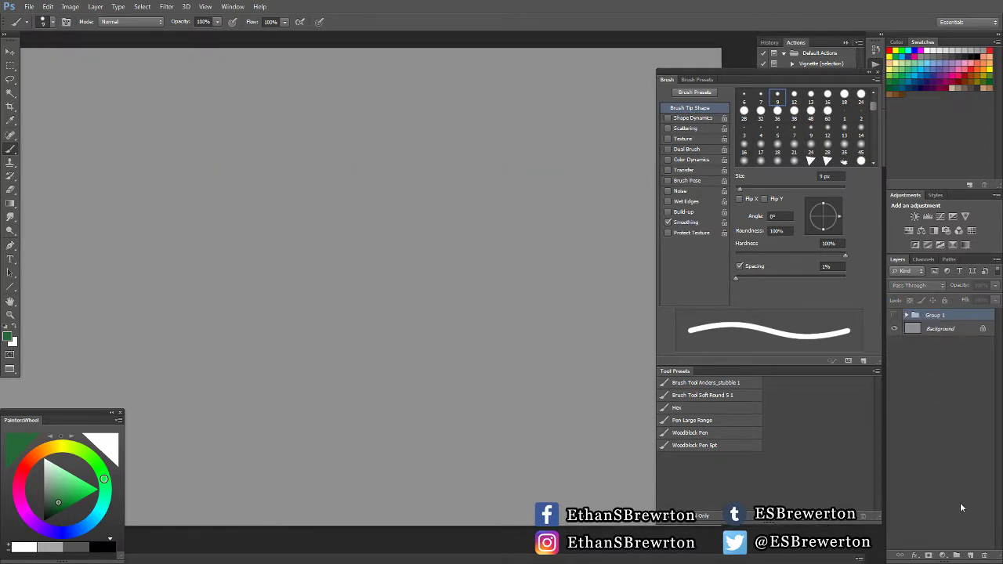
left_click(969, 555)
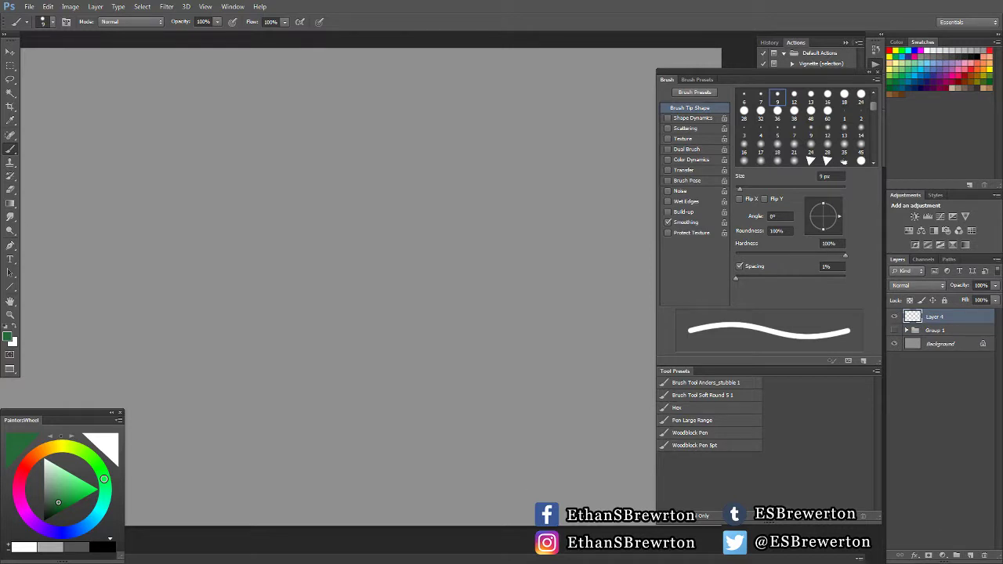
- Draw a thin blue horizontal horizon line across the canvas with the Line tool, then reset to black
key("u")
key("d")
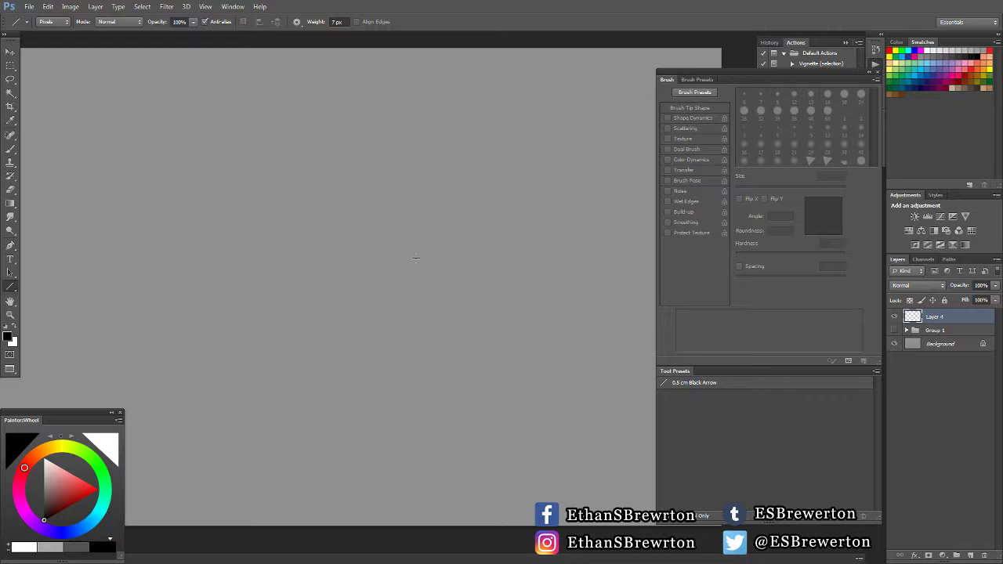
mouse_move(228, 165)
left_mouse_down()
mouse_move(427, 276)
mouse_move(462, 262)
left_mouse_up()
key("ctrl+z")
left_click(75, 530)
left_click_drag(111, 268, 626, 290)
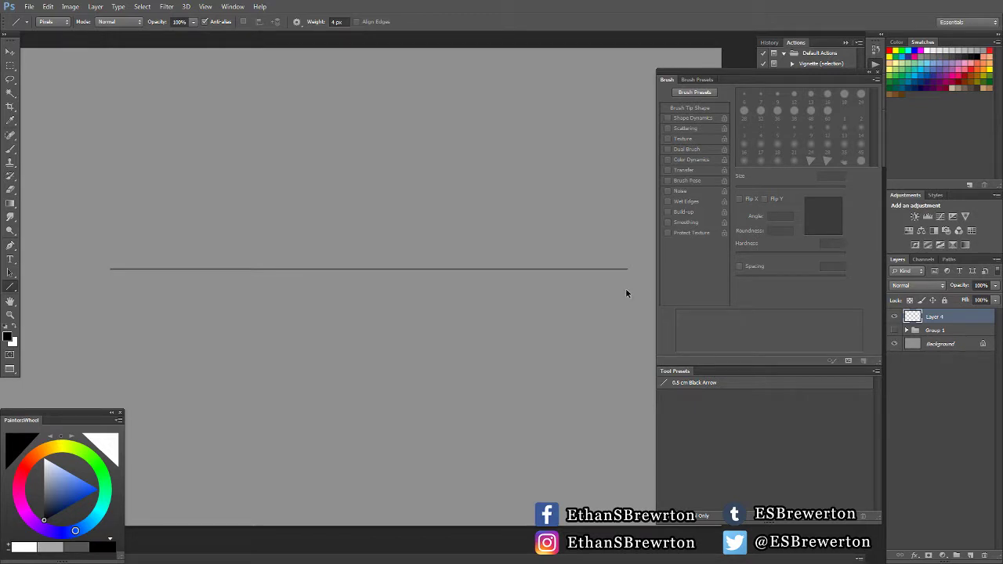
key("ctrl+z")
left_click(72, 498)
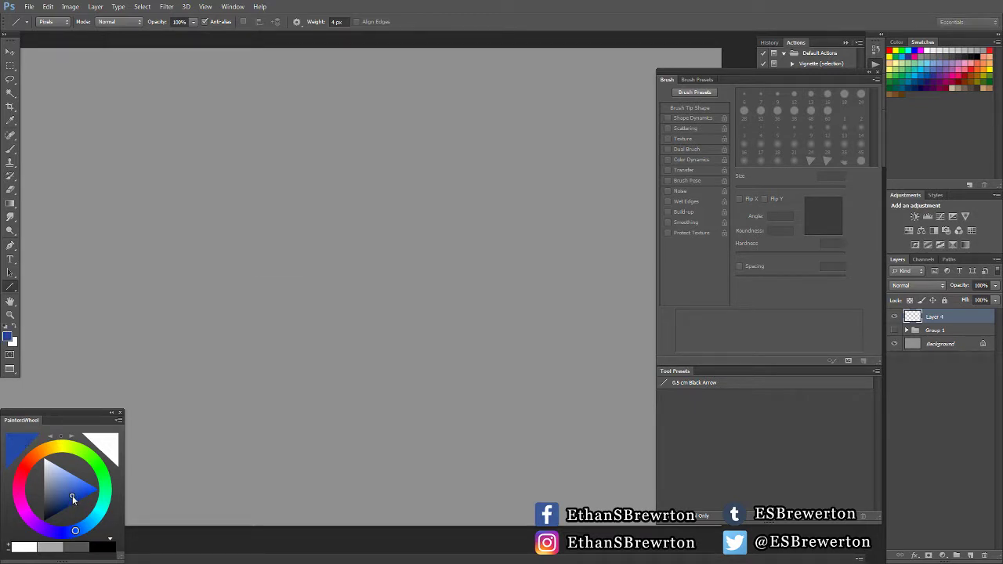
left_click(68, 491)
mouse_move(110, 282)
left_mouse_down()
mouse_move(468, 282)
mouse_move(593, 334)
left_mouse_up()
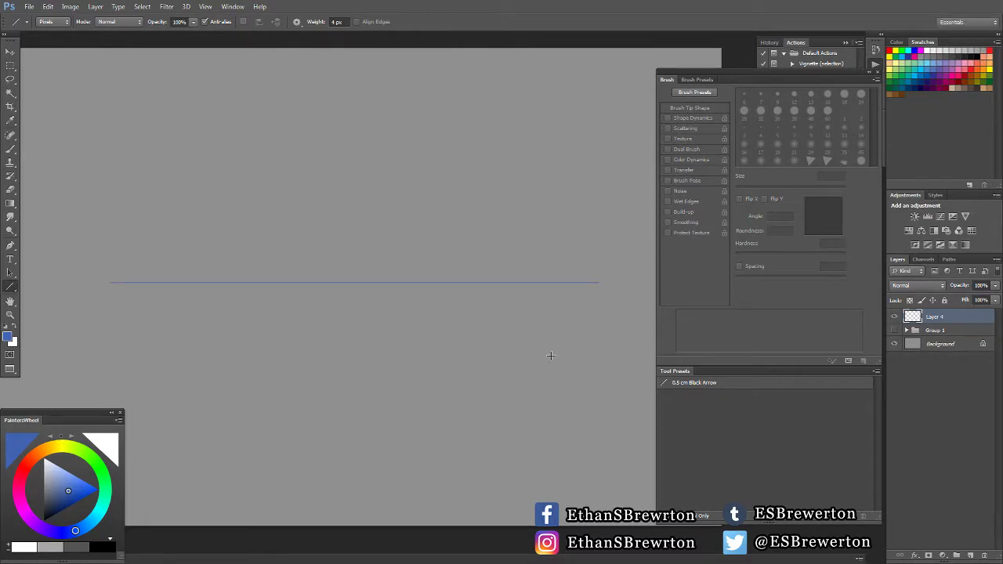
key("d")
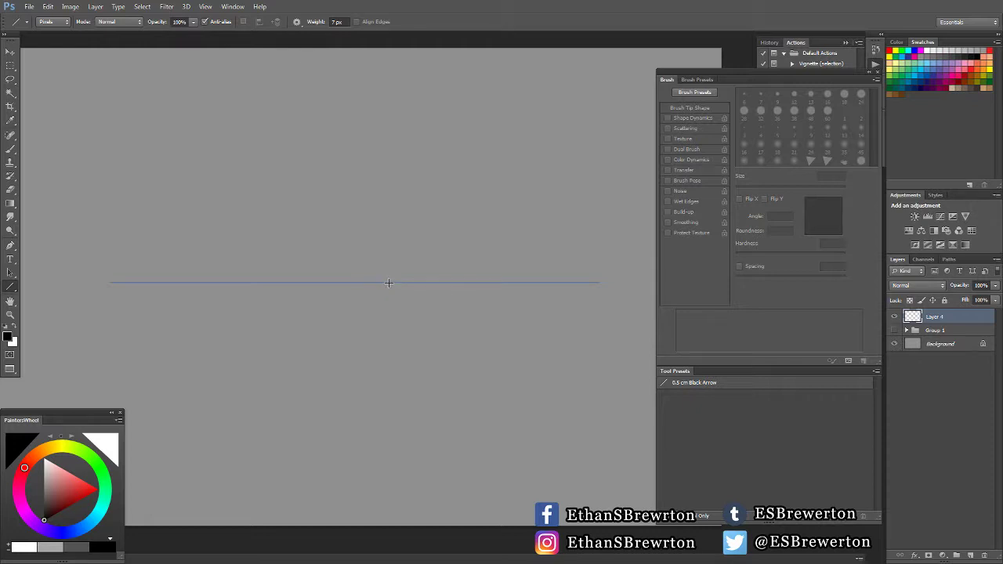
- Draw two black lines from the horizon point, then undo both
left_click_drag(387, 283, 188, 379)
left_click_drag(390, 281, 168, 226)
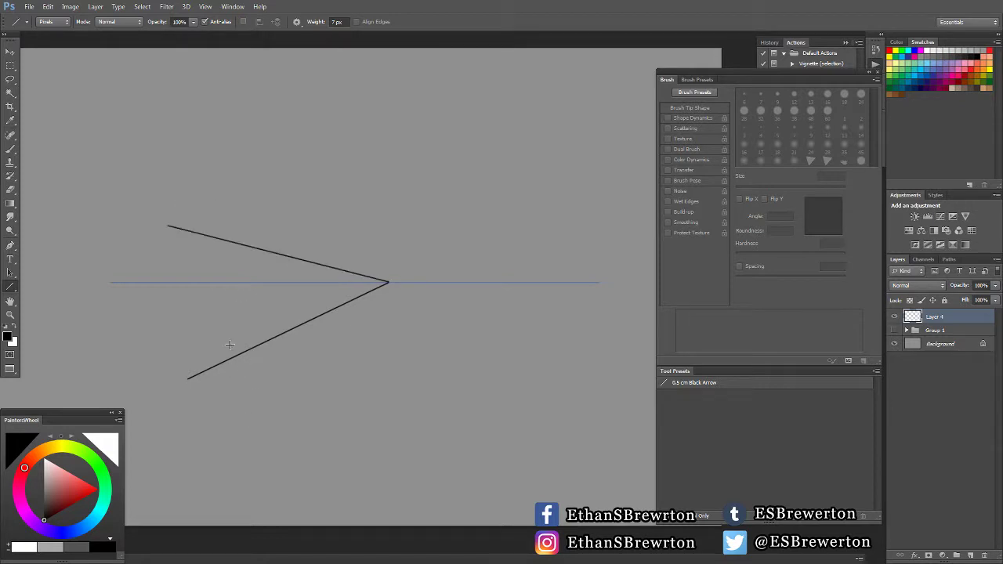
key("ctrl+z")
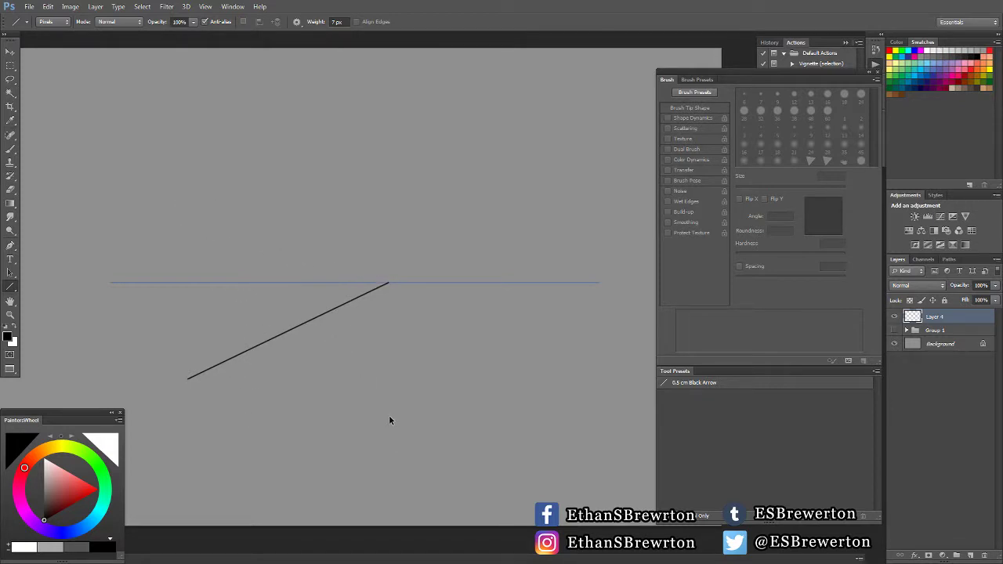
key("ctrl+z")
- In a lighter red, draw two lines from the vanishing point, one down-left and one up-left
left_click(67, 507)
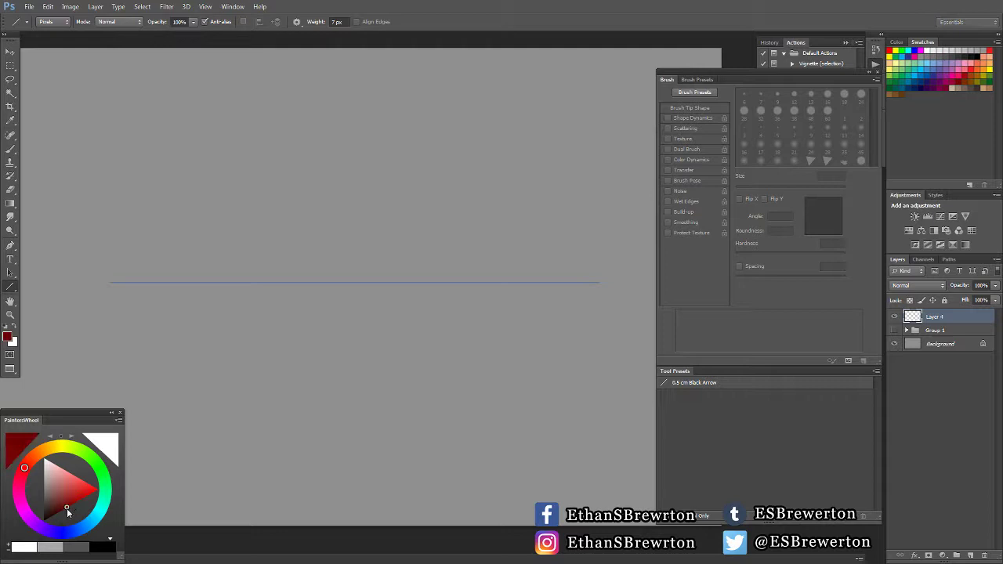
left_click_drag(67, 507, 65, 493)
left_click_drag(371, 282, 138, 382)
left_click_drag(371, 282, 152, 212)
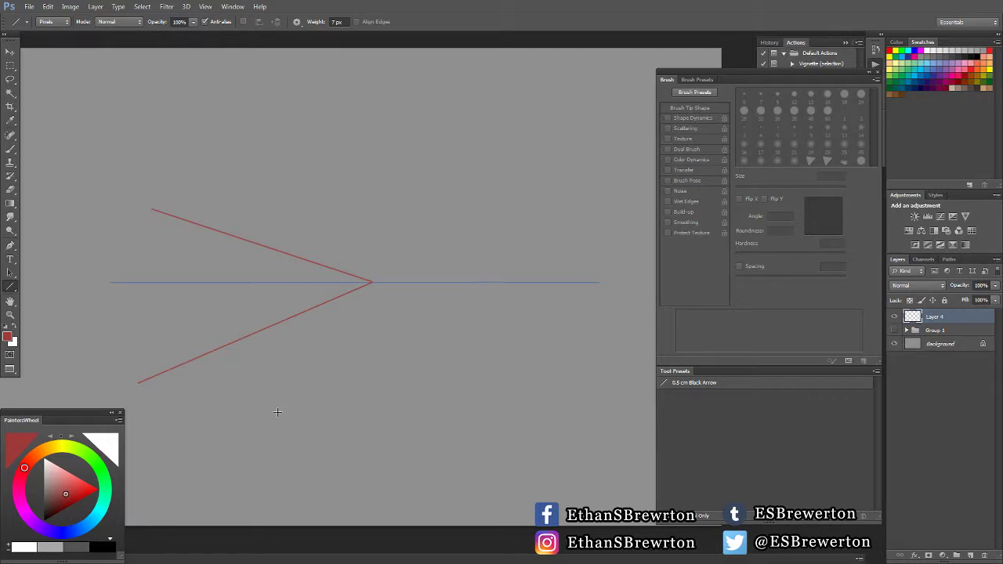
- In black, draw the plane's near vertical edge and its top edge toward the vanishing point
key("d")
left_click_drag(175, 217, 175, 366)
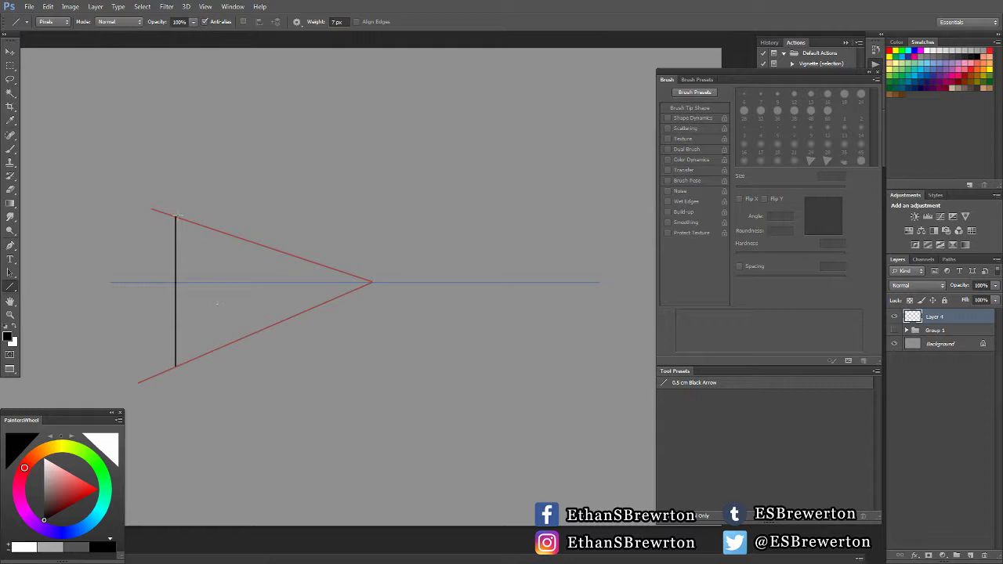
mouse_move(175, 216)
left_mouse_down()
mouse_move(215, 230)
mouse_move(216, 350)
left_mouse_up()
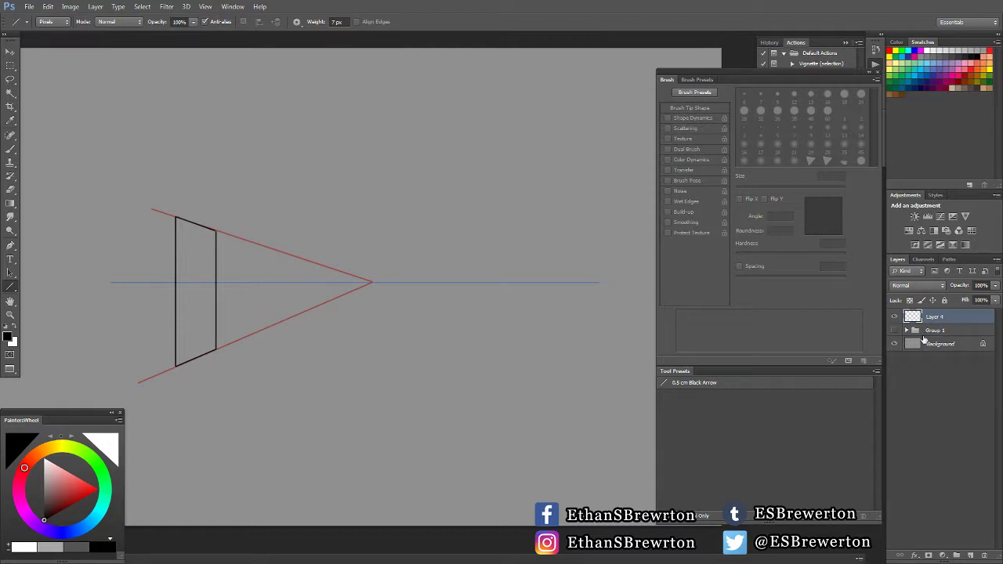
- On a new layer, draw dull red corner-to-corner diagonals across the plane, then switch to teal
left_click(970, 555)
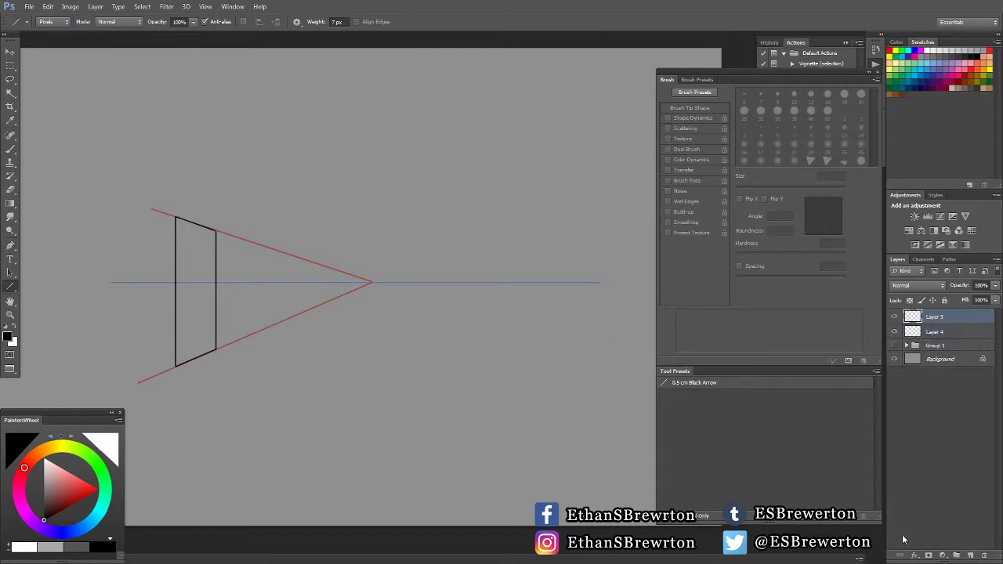
left_click(66, 503)
mouse_move(72, 499)
left_mouse_down()
mouse_move(62, 494)
mouse_move(75, 494)
left_mouse_up()
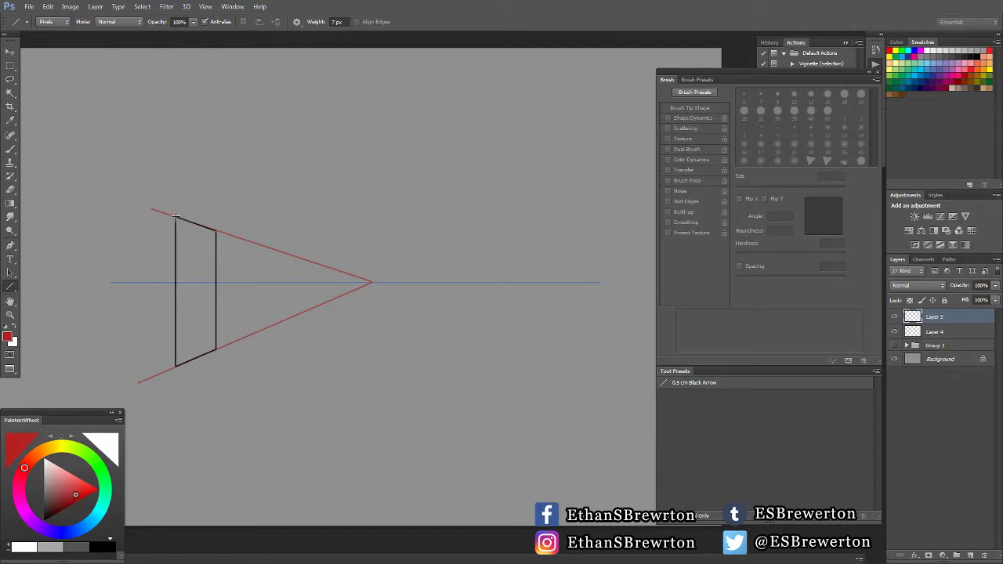
left_click_drag(175, 217, 214, 348)
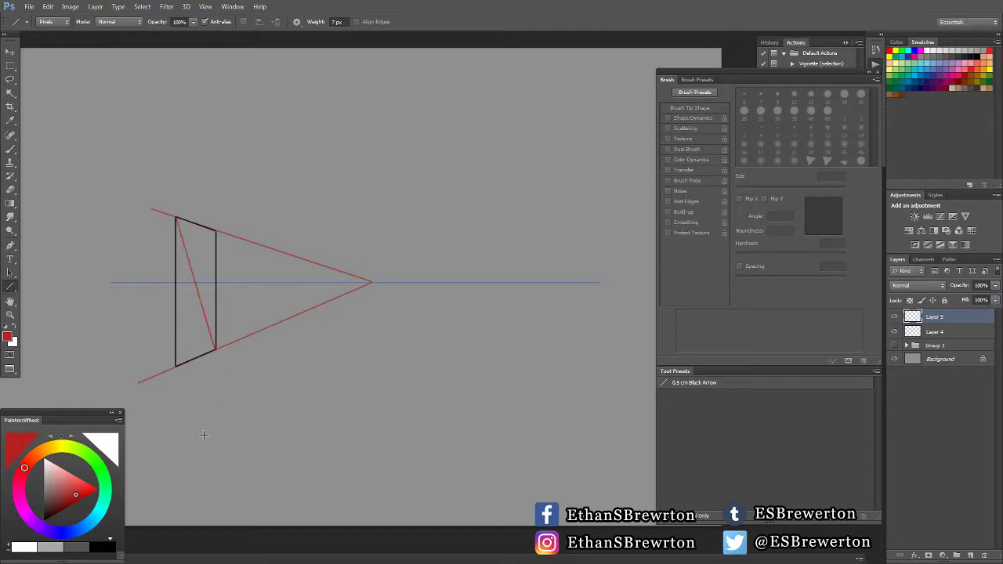
key("ctrl+z")
left_click_drag(176, 218, 216, 231)
left_click(98, 463)
left_click_drag(97, 463, 98, 517)
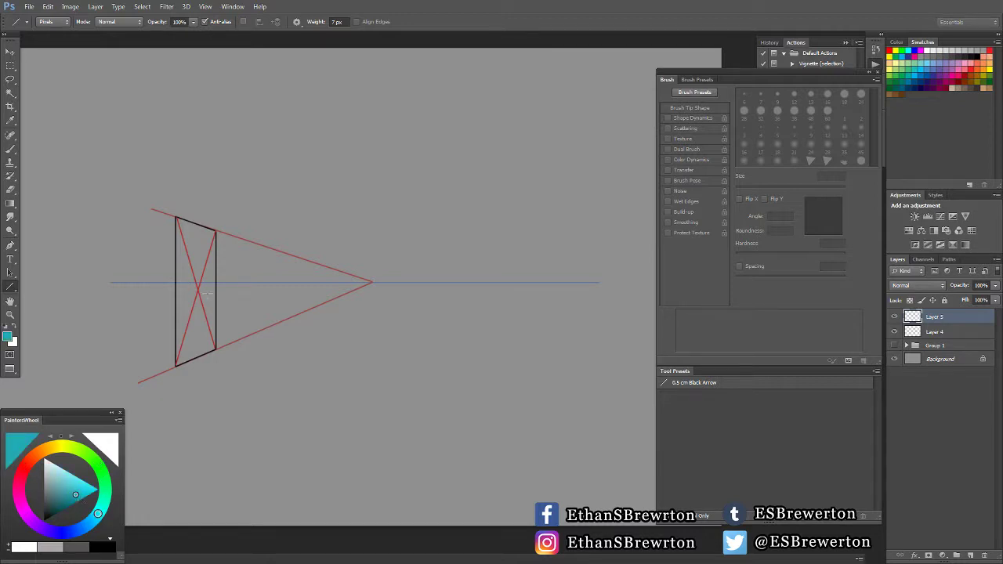
- Draw a cyan centre line to the vanishing point and an olive diagonal from the top-left corner
left_click_drag(199, 290, 371, 282)
left_click(60, 447)
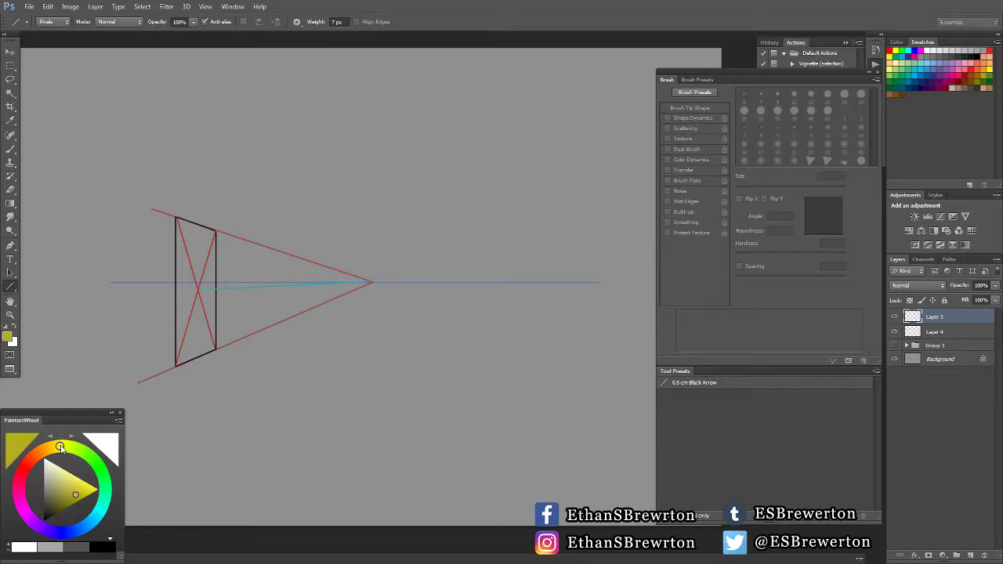
left_click(71, 493)
left_click_drag(70, 496, 68, 501)
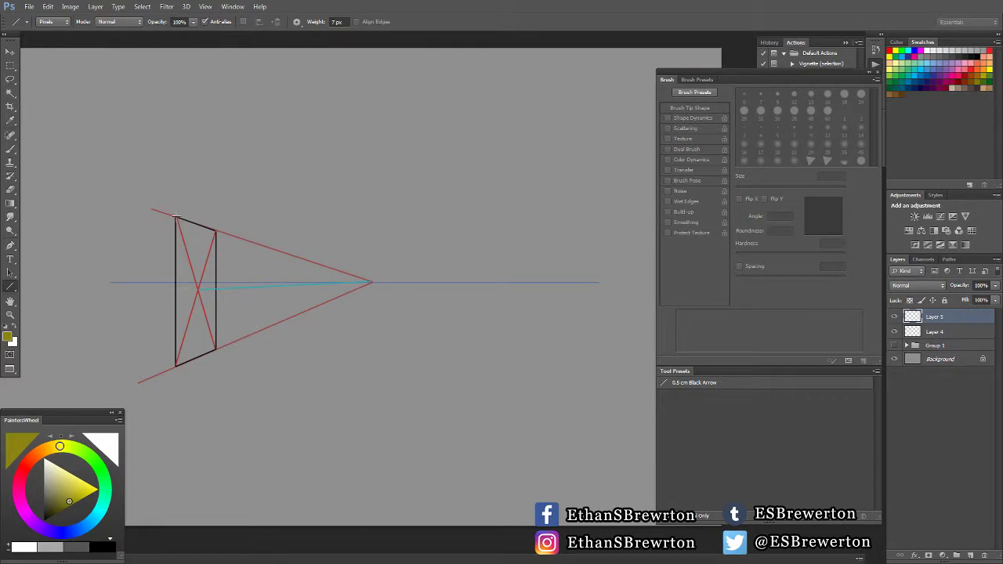
left_click_drag(175, 217, 244, 340)
- In black, add the next panel's vertical and bottom edges, then a red diagonal across it
key("d")
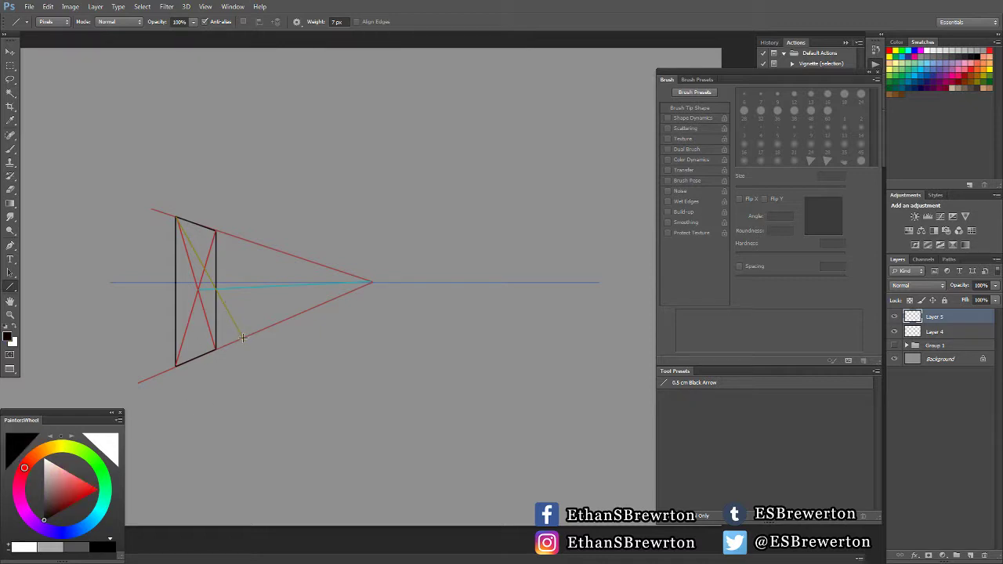
mouse_move(244, 339)
left_mouse_down()
mouse_move(252, 238)
mouse_move(243, 238)
left_mouse_up()
left_click_drag(215, 350, 243, 337)
left_click(202, 280, "alt")
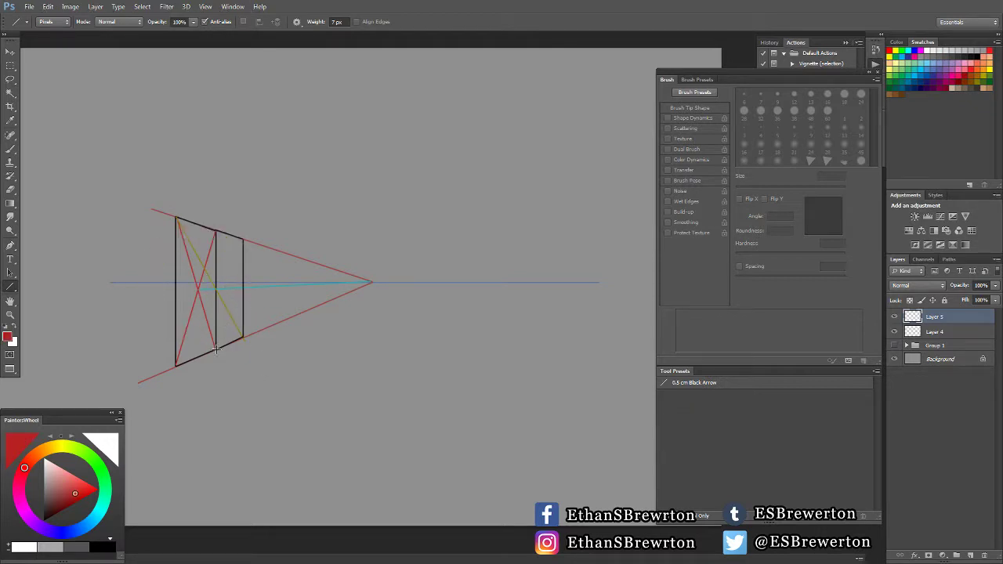
mouse_move(216, 350)
left_mouse_down()
mouse_move(243, 240)
mouse_move(243, 337)
left_mouse_up()
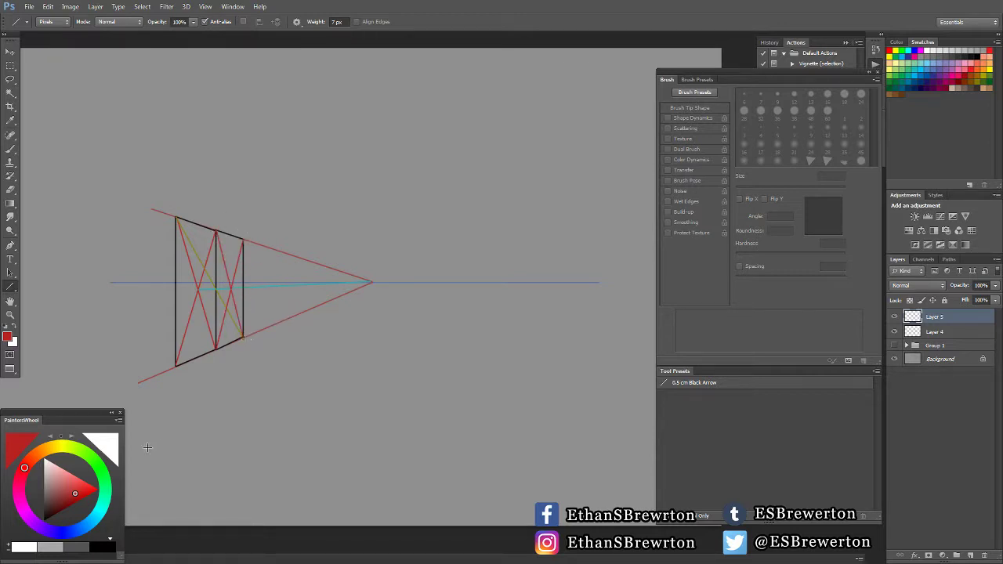
- Draw a dark green vertical line inside the front panel, then change the paint hue
left_click(95, 462)
left_click(63, 499)
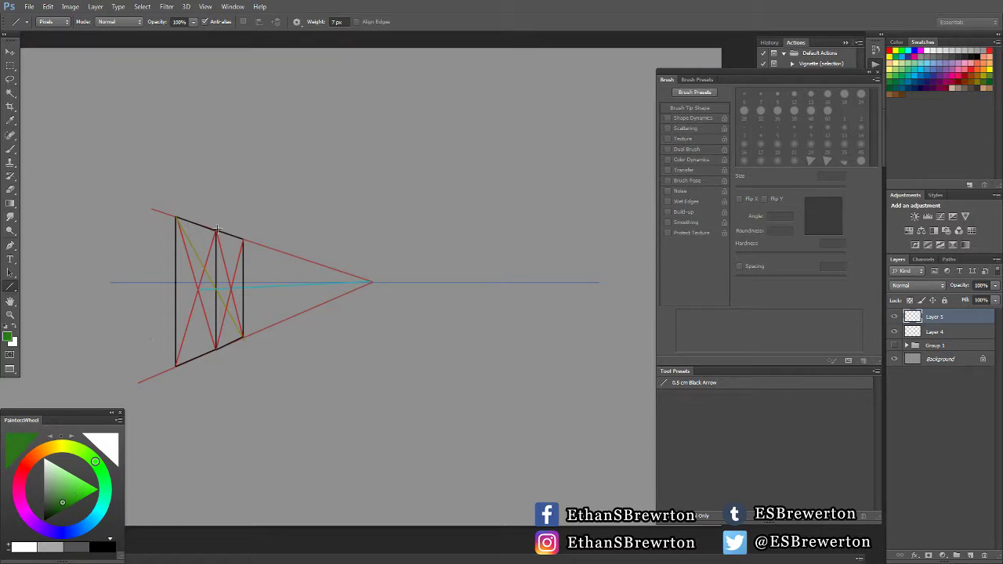
mouse_move(207, 228)
left_mouse_down()
mouse_move(208, 302)
mouse_move(174, 306)
mouse_move(189, 310)
left_mouse_up()
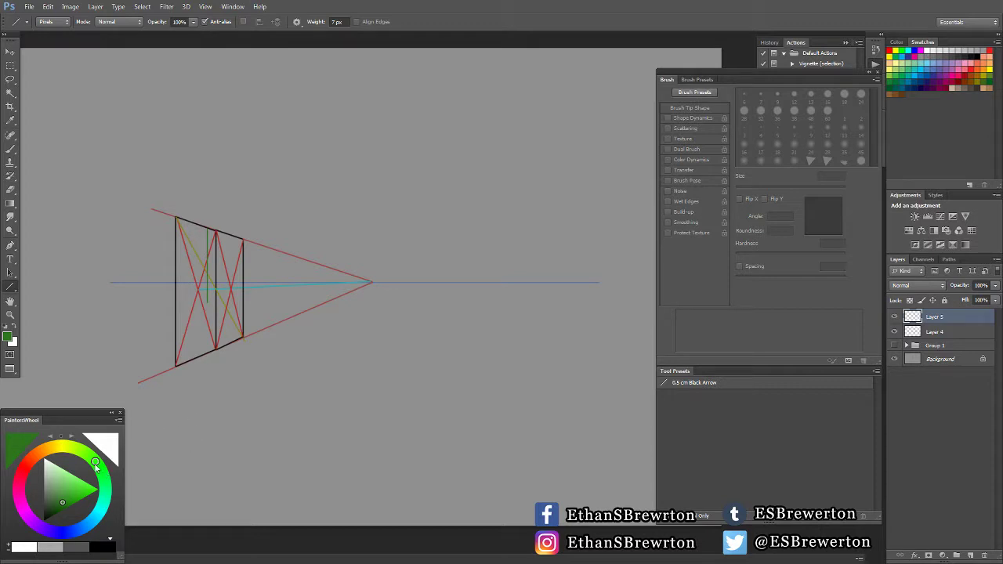
mouse_move(93, 459)
left_mouse_down()
mouse_move(54, 447)
mouse_move(78, 449)
mouse_move(24, 470)
mouse_move(25, 514)
mouse_move(54, 486)
left_mouse_up()
- Cancel a purple guide, sample green, and draw the bench's green edges in the front panel
left_click(55, 489)
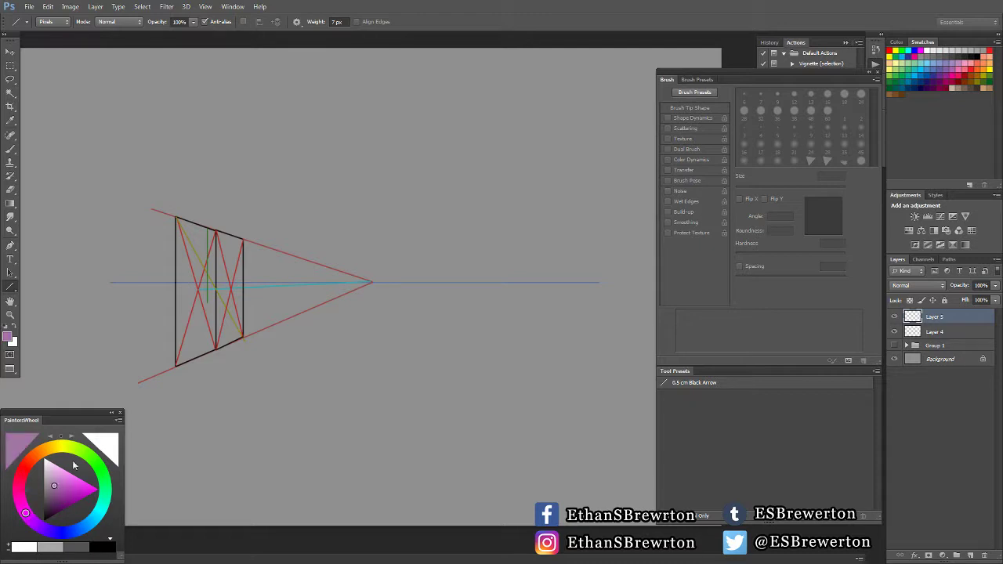
left_click_drag(371, 282, 160, 306)
key("Escape")
left_click(208, 236, "alt")
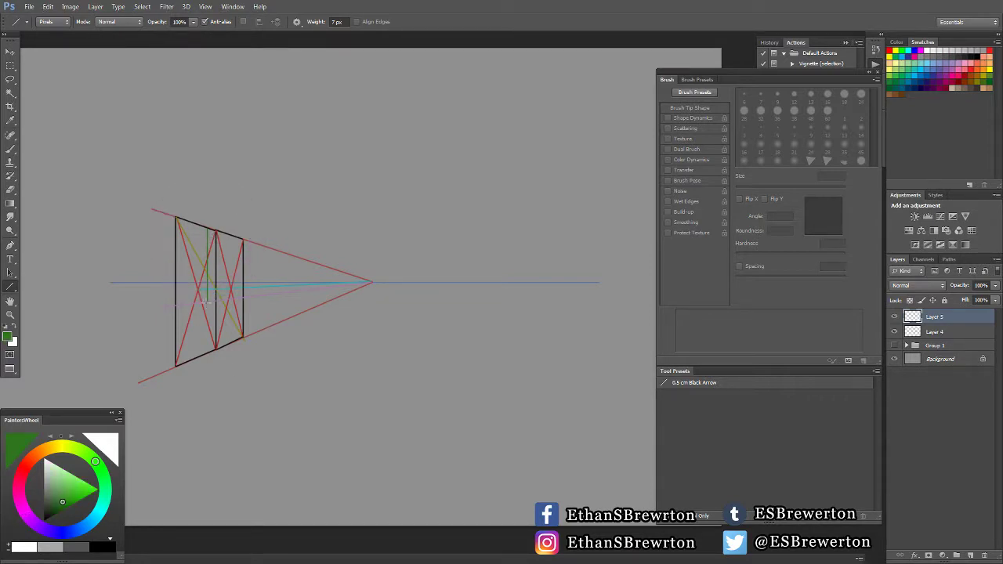
left_click_drag(206, 303, 186, 304)
left_click_drag(186, 305, 195, 363)
- Sample light pink and draw guides from the bench corners to the vanishing point, then return to green
left_click_drag(31, 515, 36, 528)
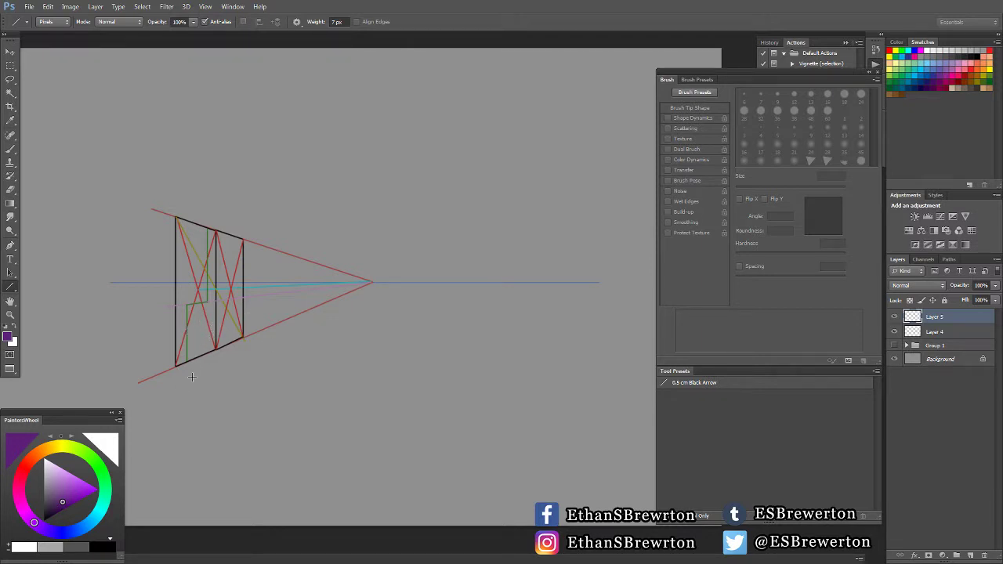
left_click(274, 290, "alt")
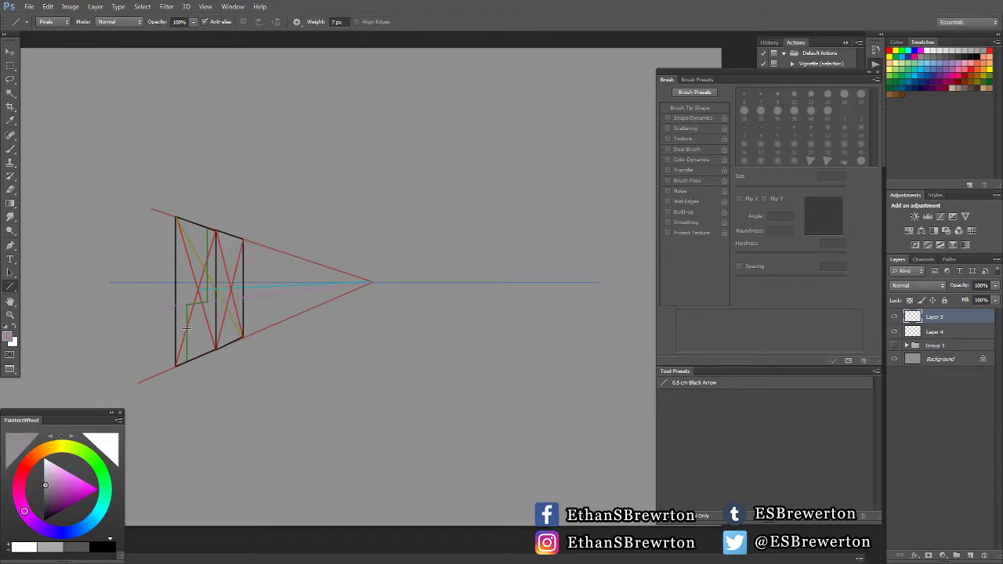
left_click_drag(186, 327, 371, 282)
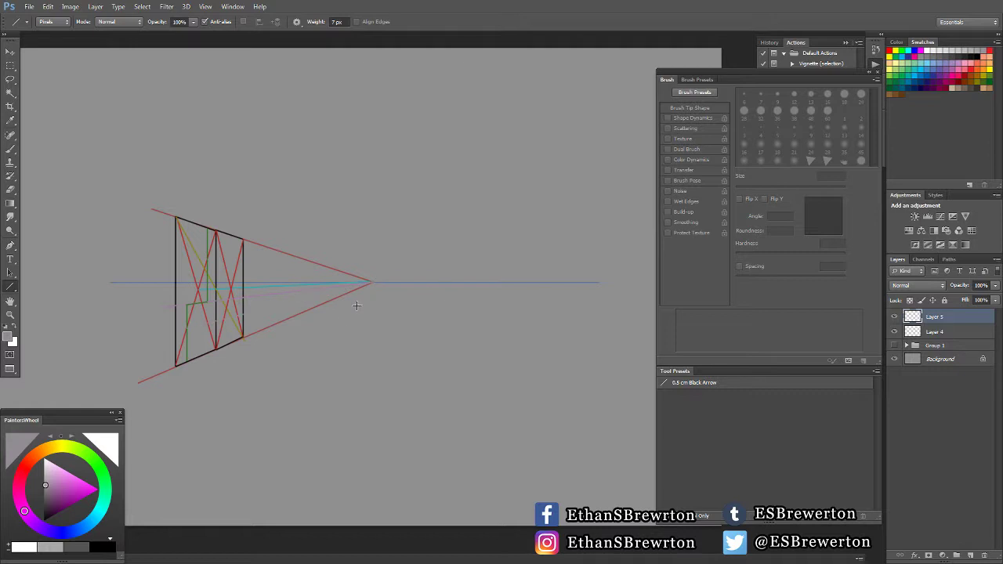
left_click(278, 287, "alt")
left_click_drag(187, 329, 371, 282)
left_click_drag(208, 260, 372, 282)
right_click(212, 289, "alt+shift")
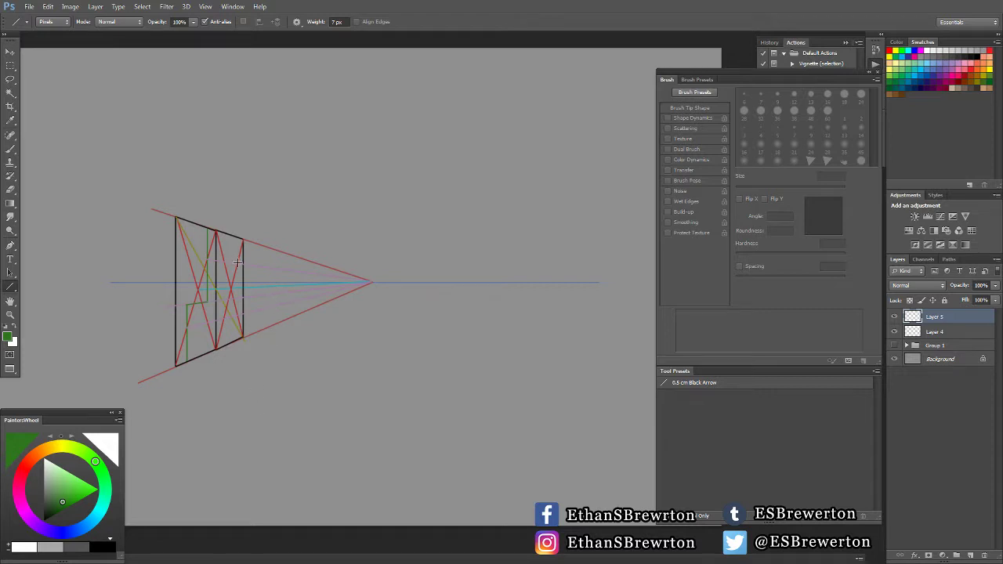
- Draw short green vertical and horizontal strokes in the deeper panel along the pink guides
mouse_move(236, 263)
left_mouse_down()
mouse_move(237, 300)
mouse_move(237, 237)
left_mouse_up()
left_click_drag(223, 317, 223, 340)
left_click_drag(223, 300, 251, 300)
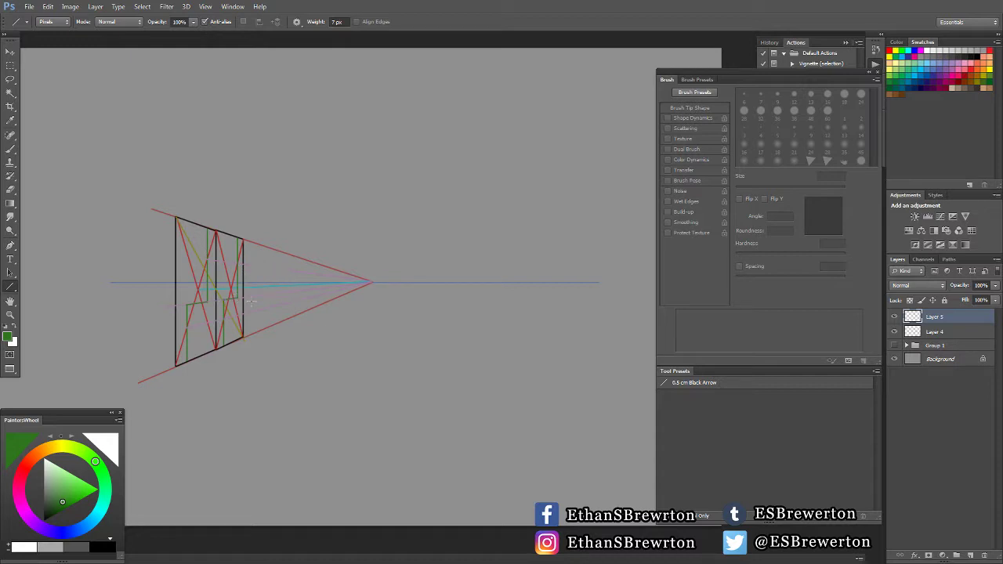